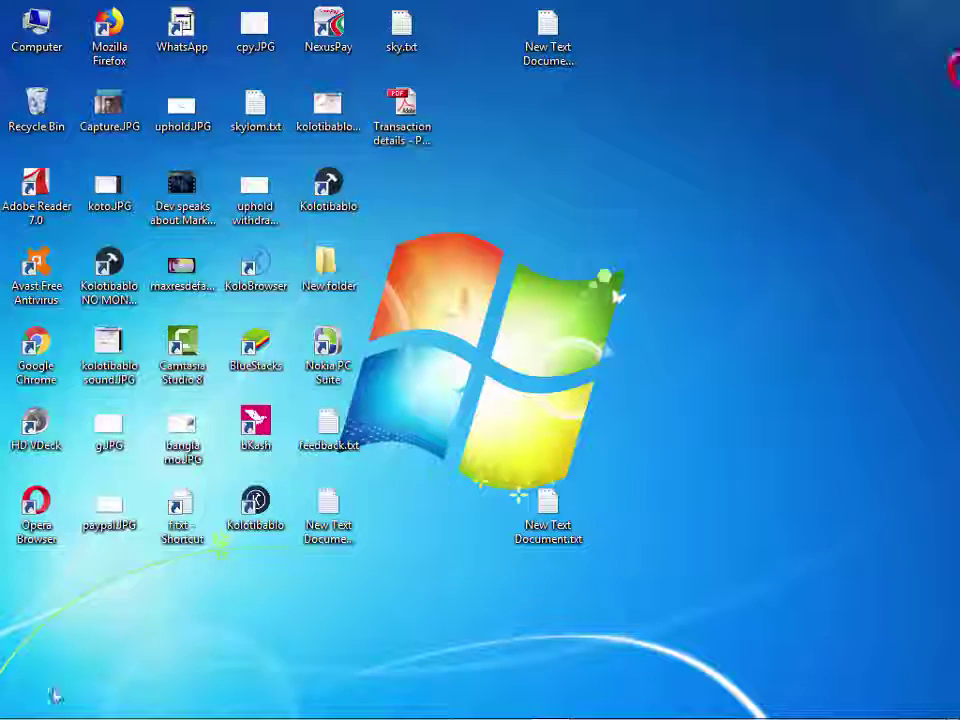
Open Control Panel from the Windows desktop
mouse_move(26, 707)
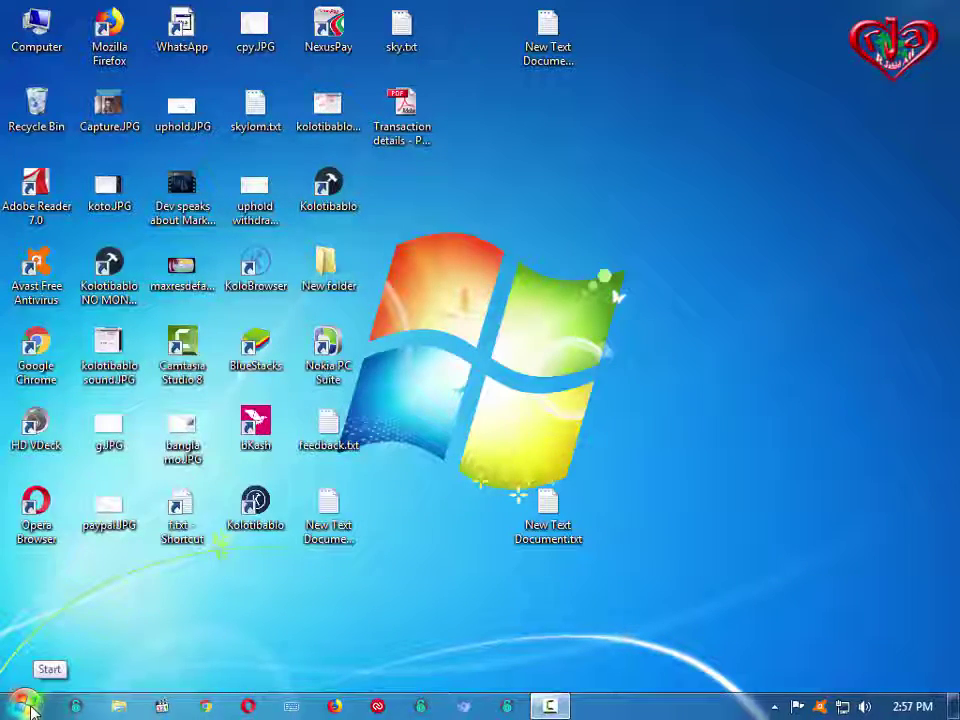
click(26, 707)
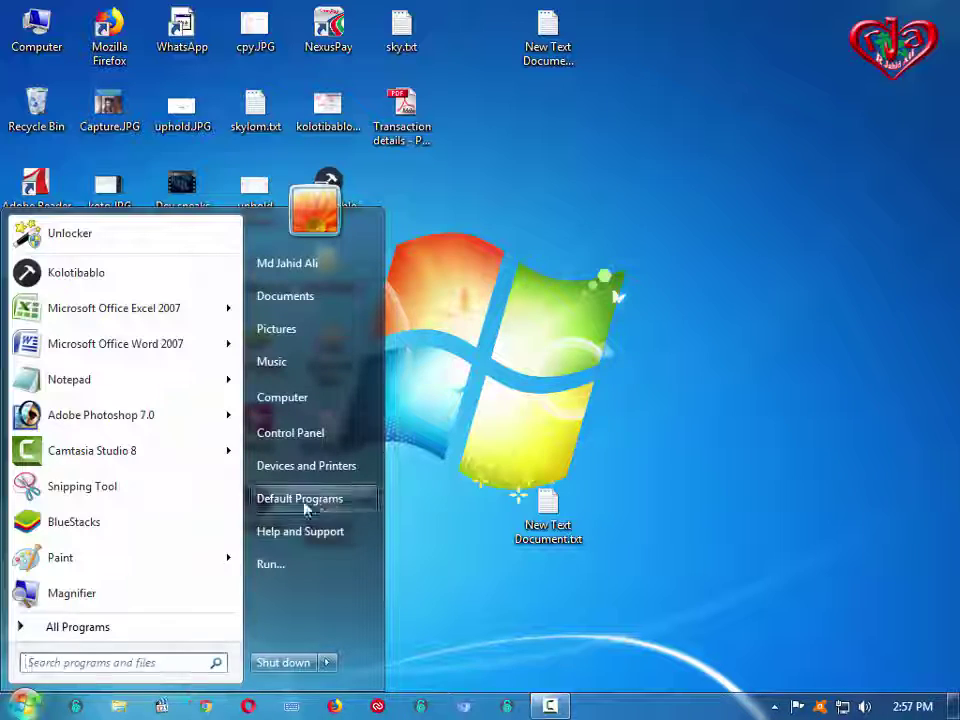
click(5, 697)
click(24, 706)
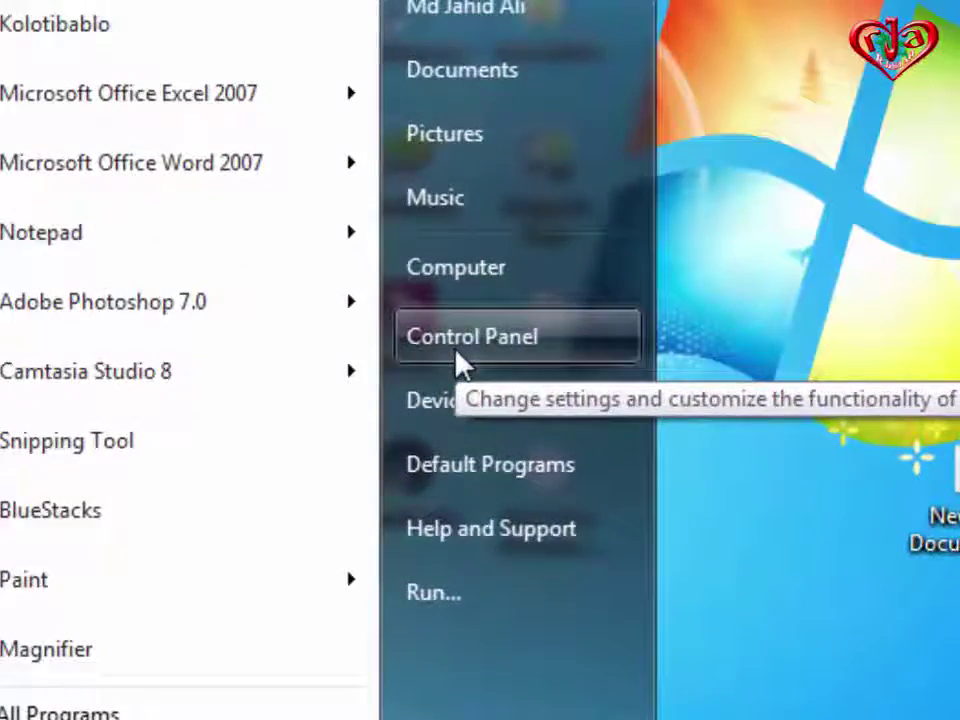
click(495, 283)
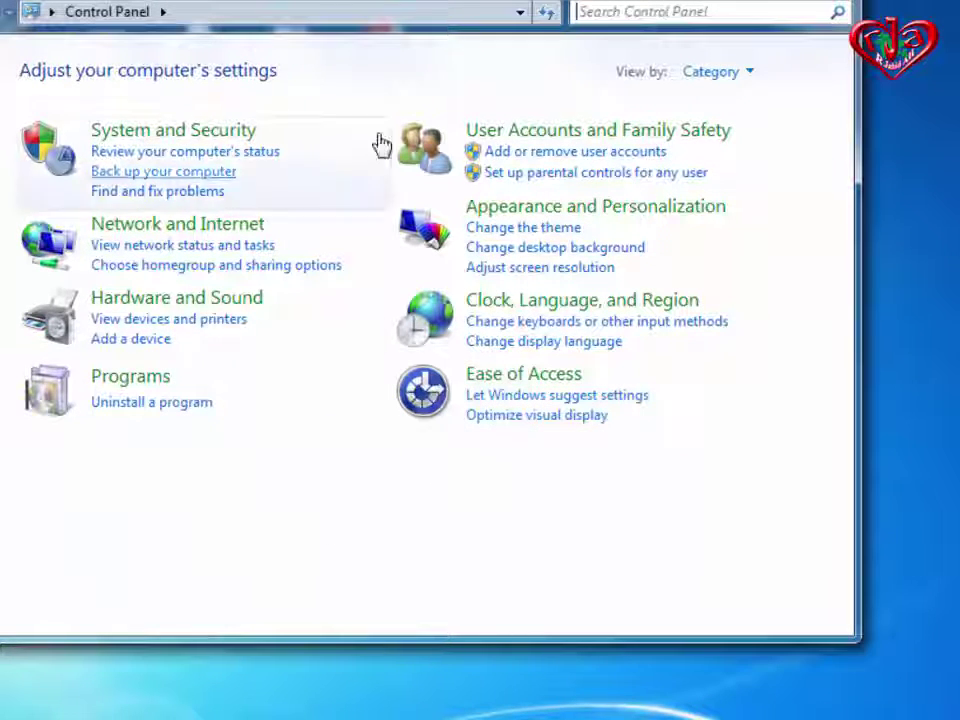
Switch the Control Panel view to Small icons, to Large icons, and back to Category
click(745, 76)
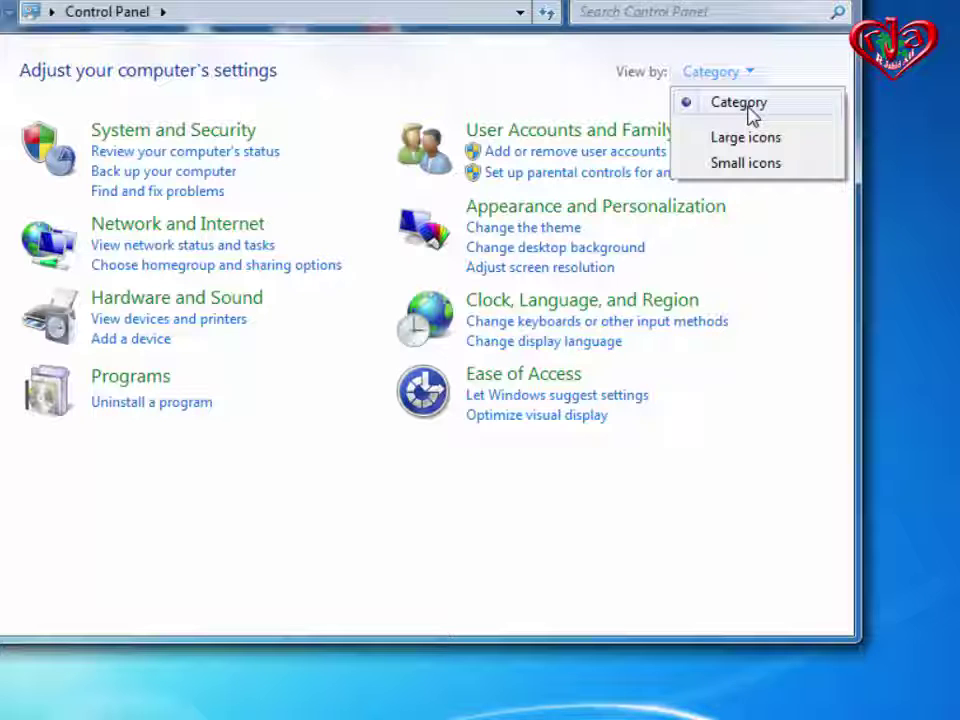
click(752, 168)
click(751, 80)
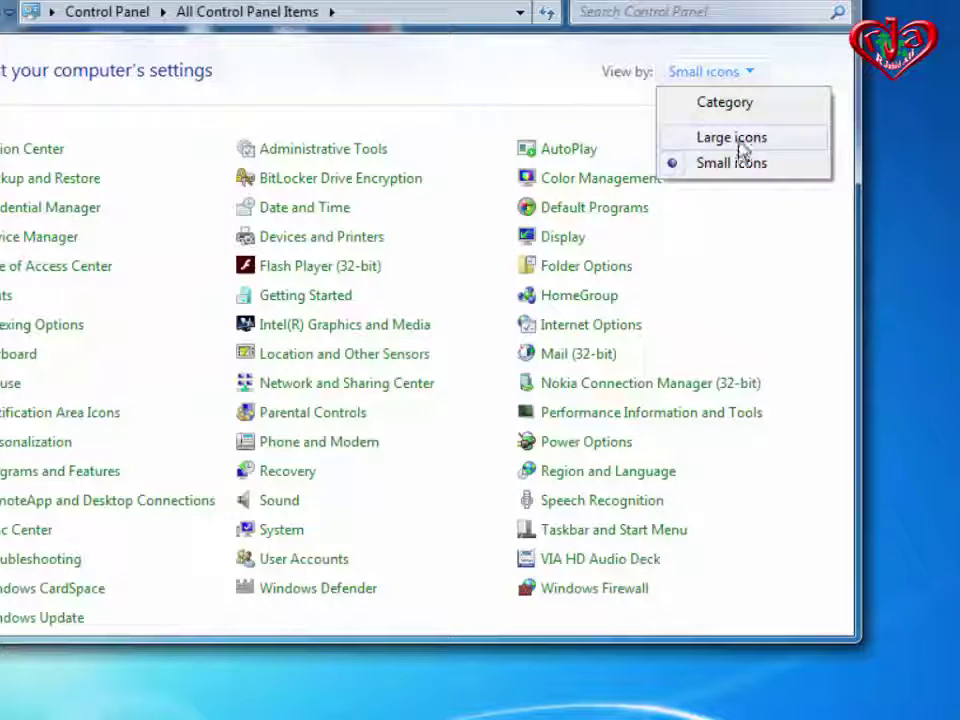
click(743, 148)
click(750, 78)
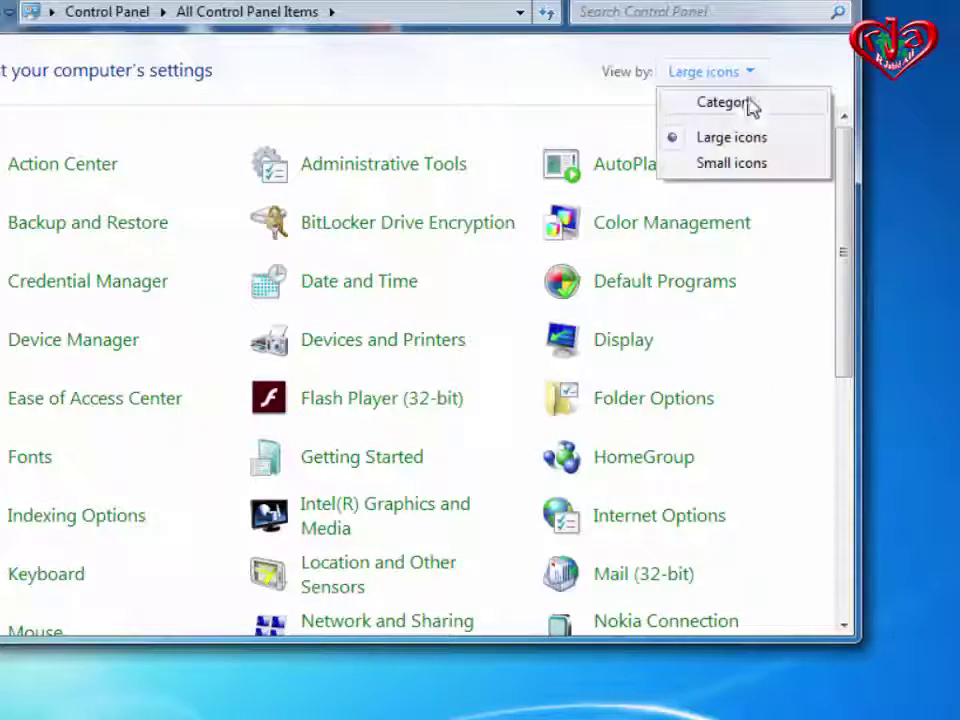
click(748, 104)
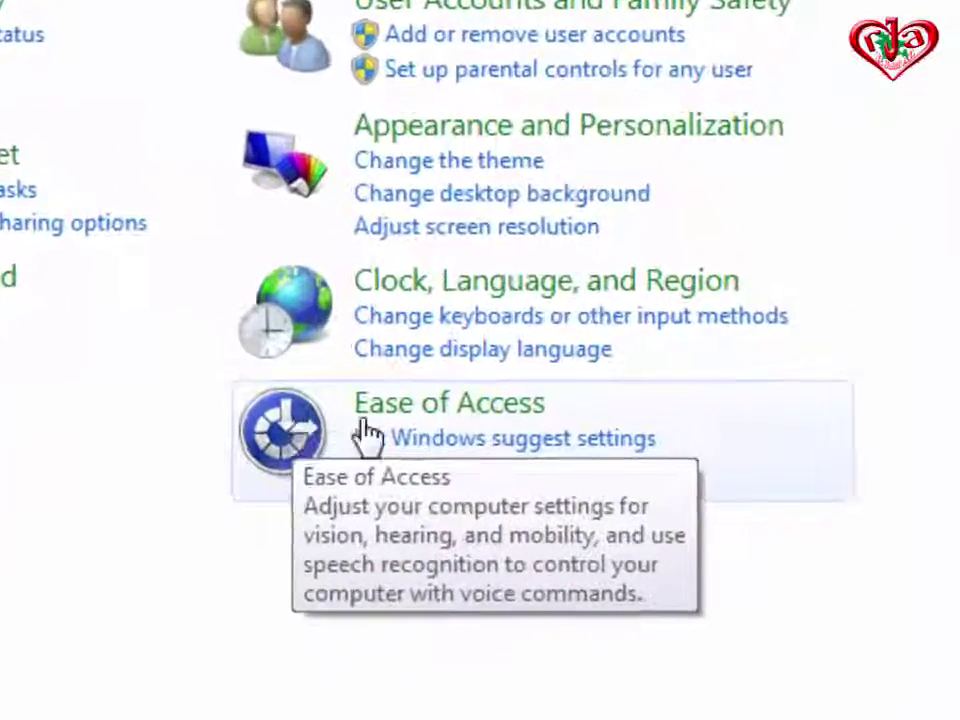
Go to the Ease of Access Center and start Magnifier
click(300, 445)
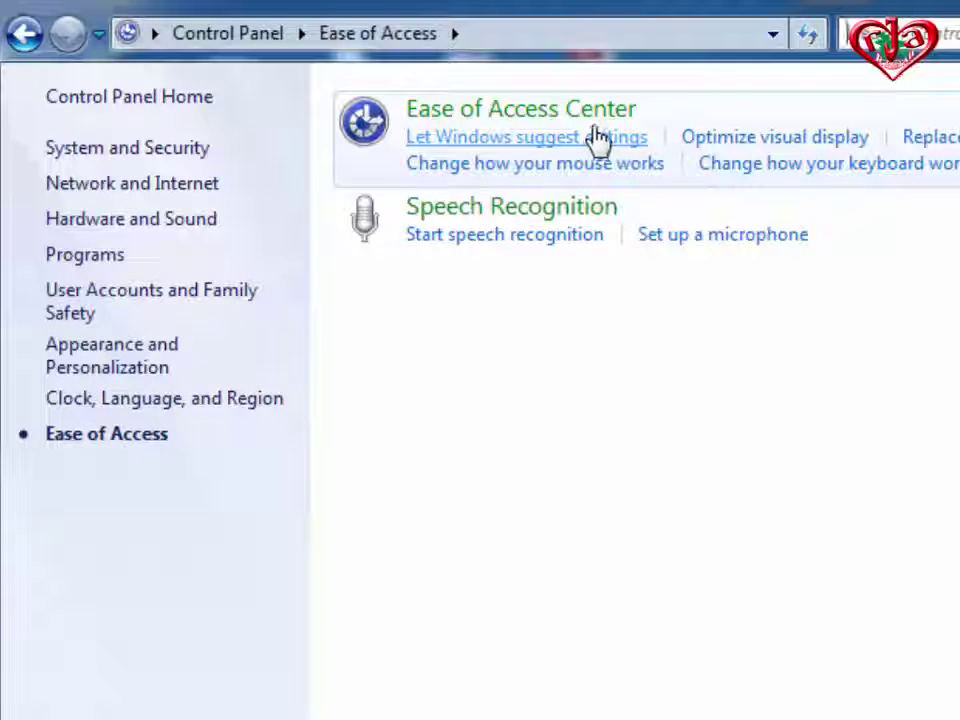
click(387, 127)
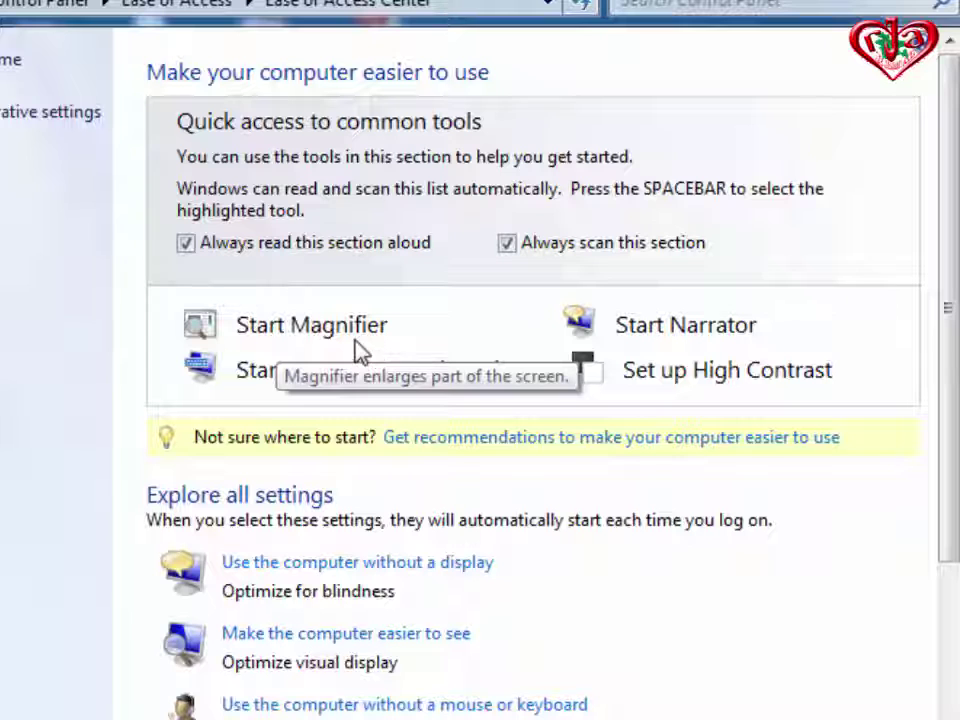
click(296, 336)
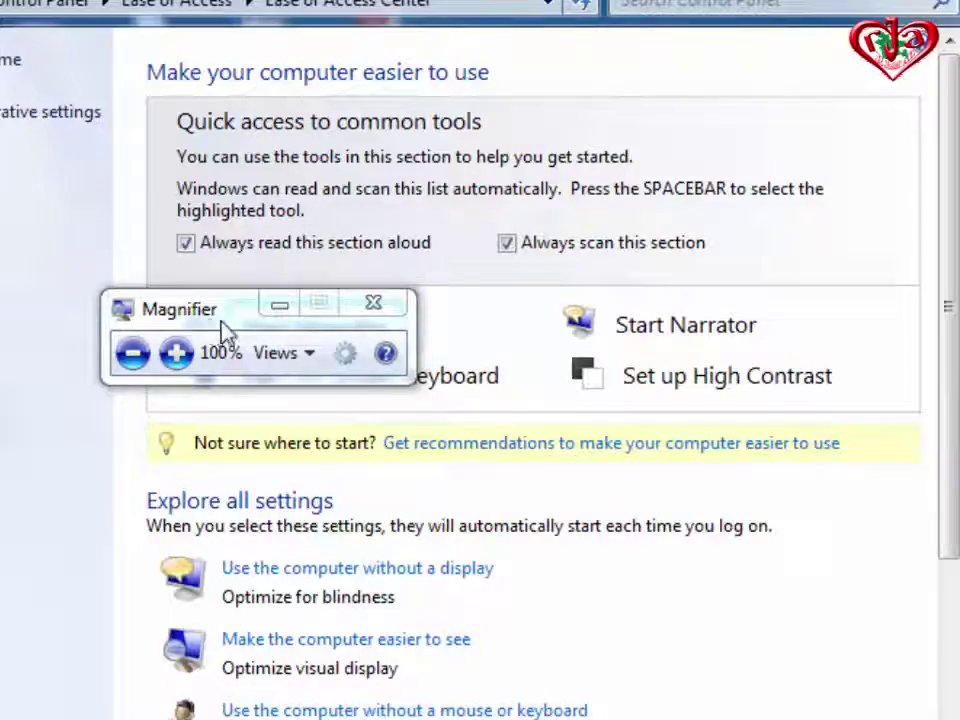
Move the Magnifier window clear of the common tools list and back over the Ease of Access Center, and close it
drag(222, 322, 959, 370)
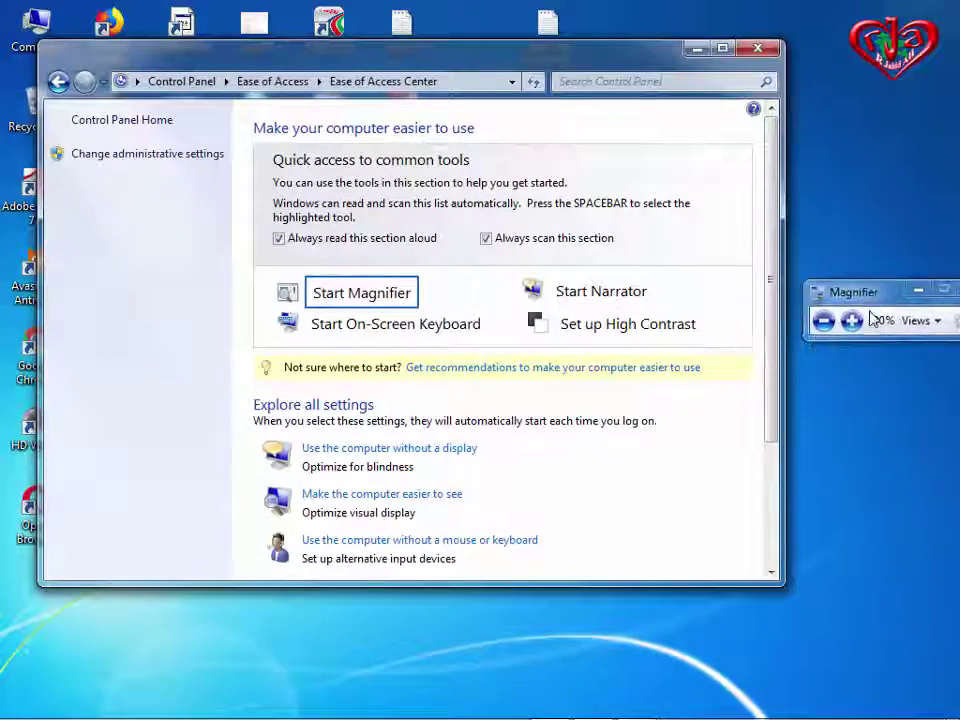
drag(873, 319, 558, 170)
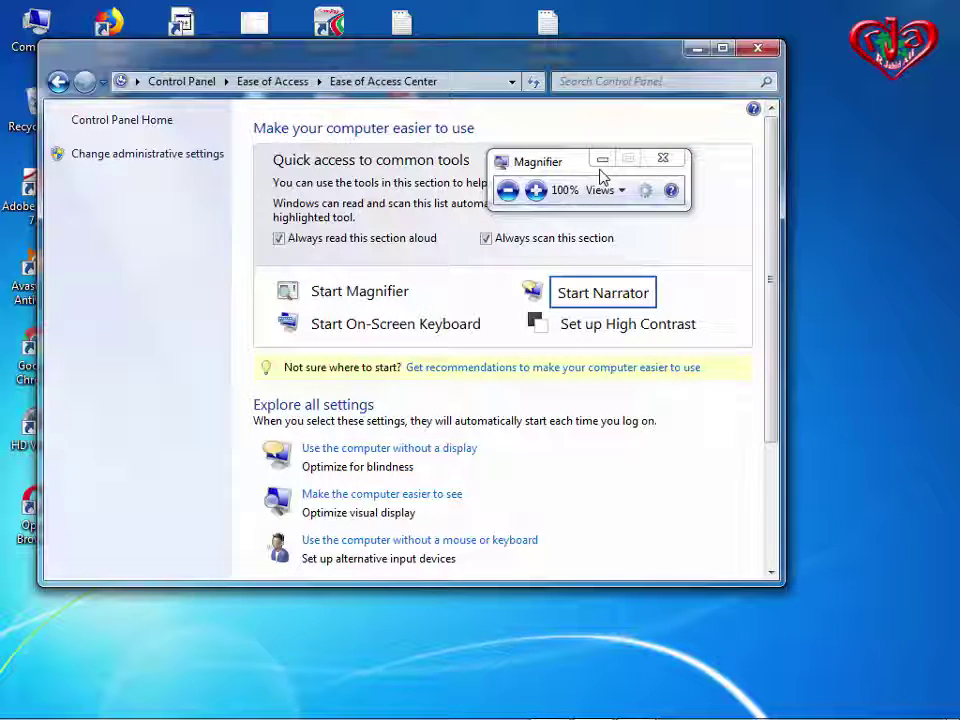
click(665, 160)
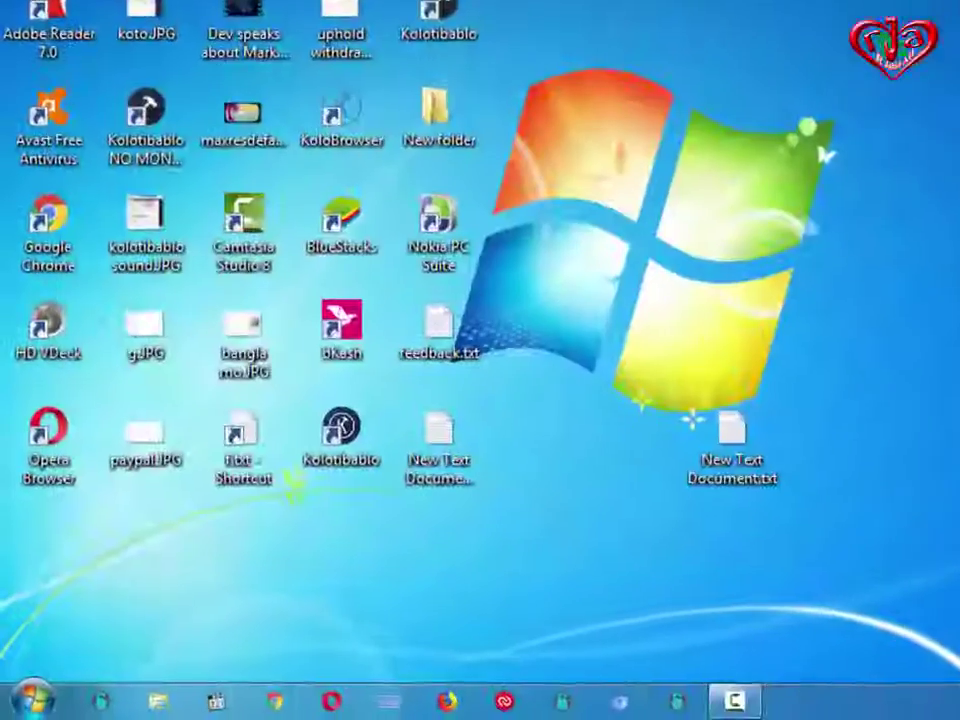
click(35, 698)
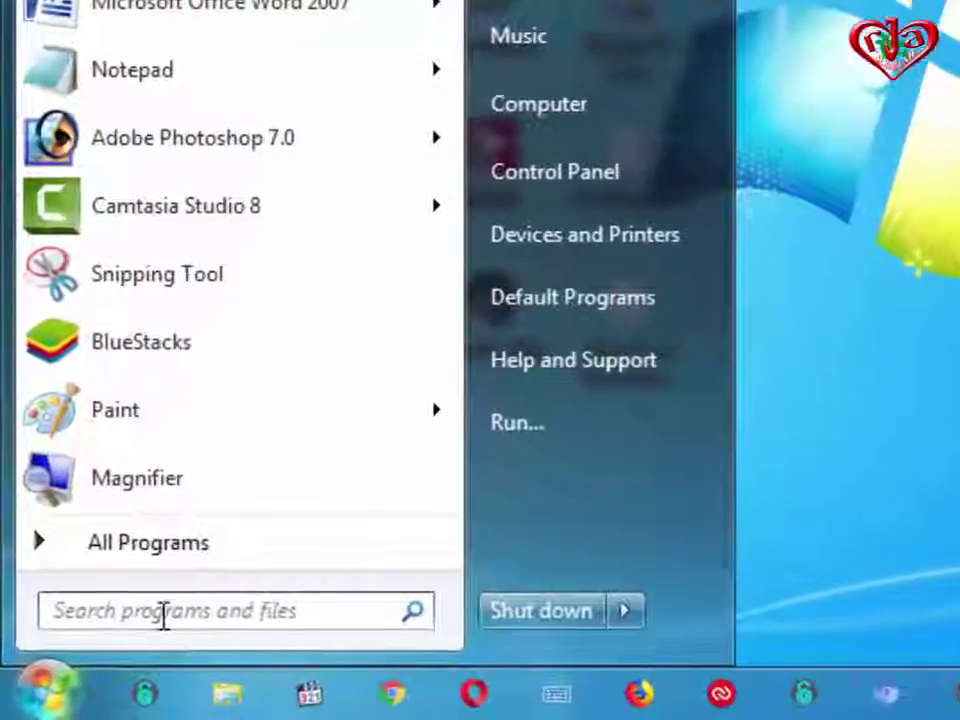
click(164, 610)
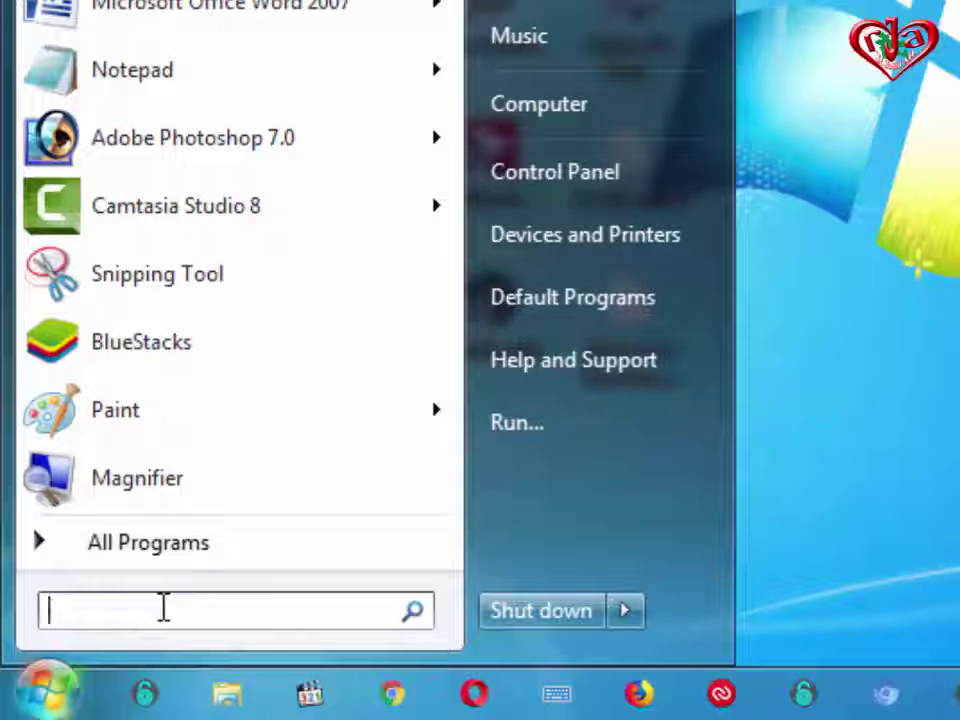
text(mag)
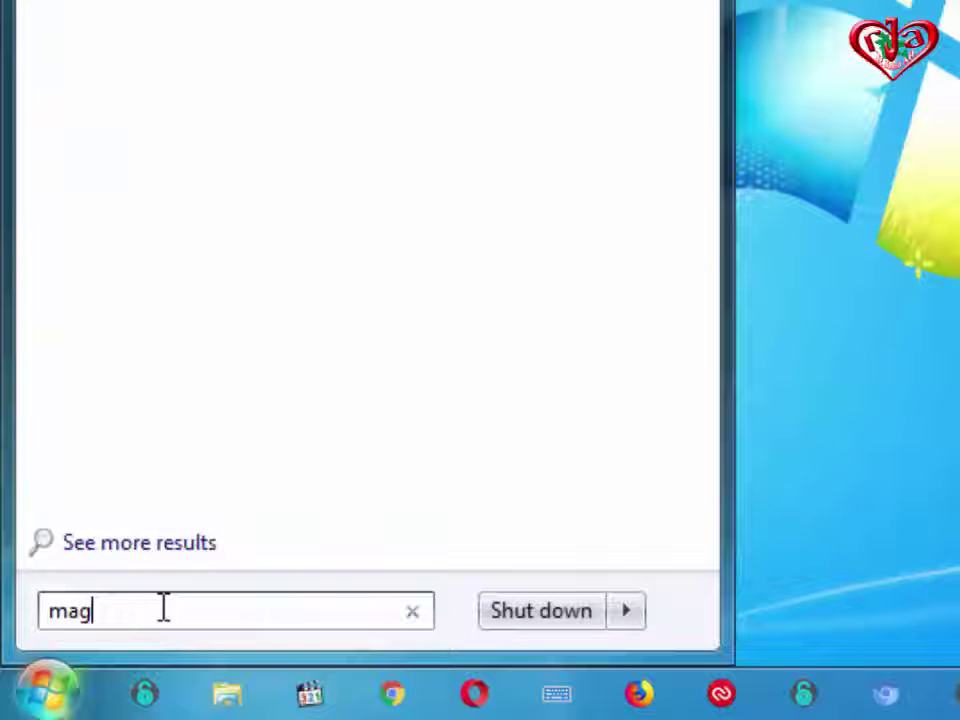
text(fi)
key(BackSpace)
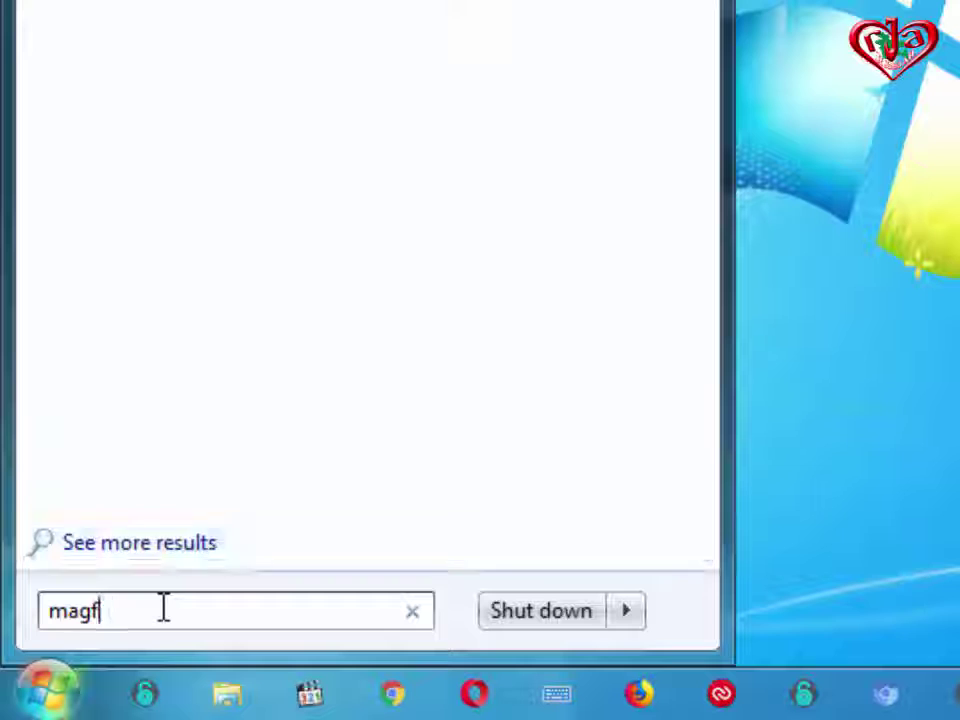
key(BackSpace)
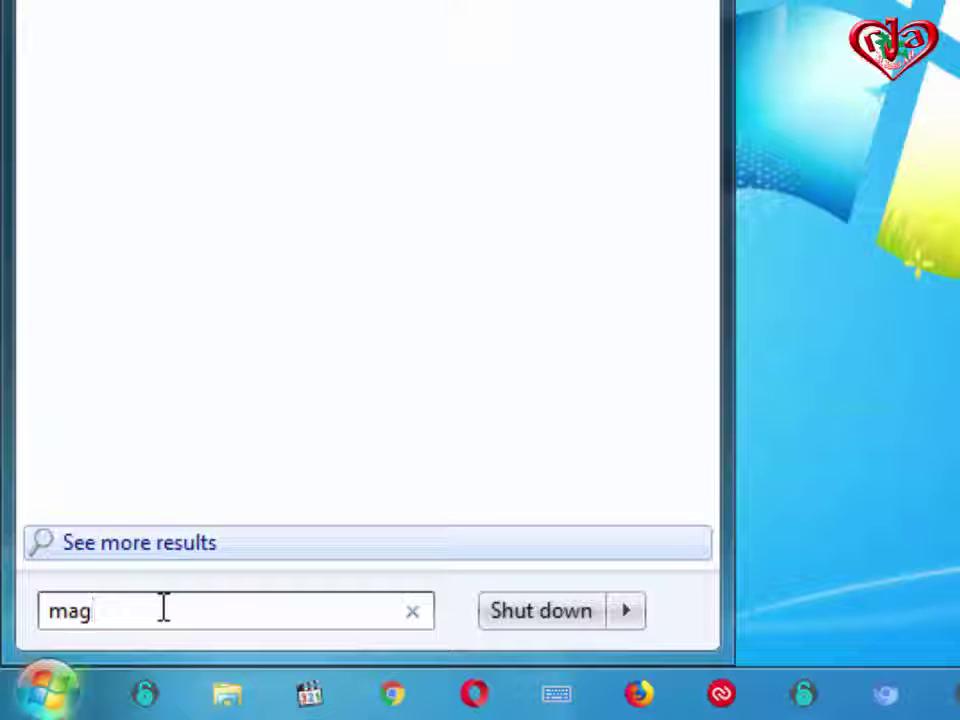
text(n)
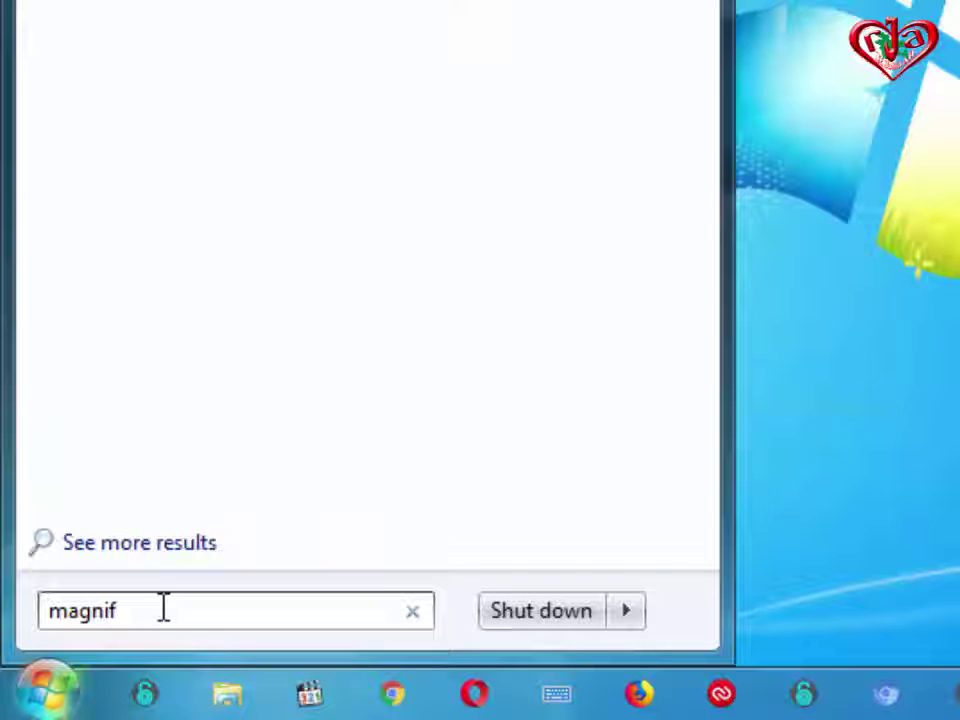
text(ife)
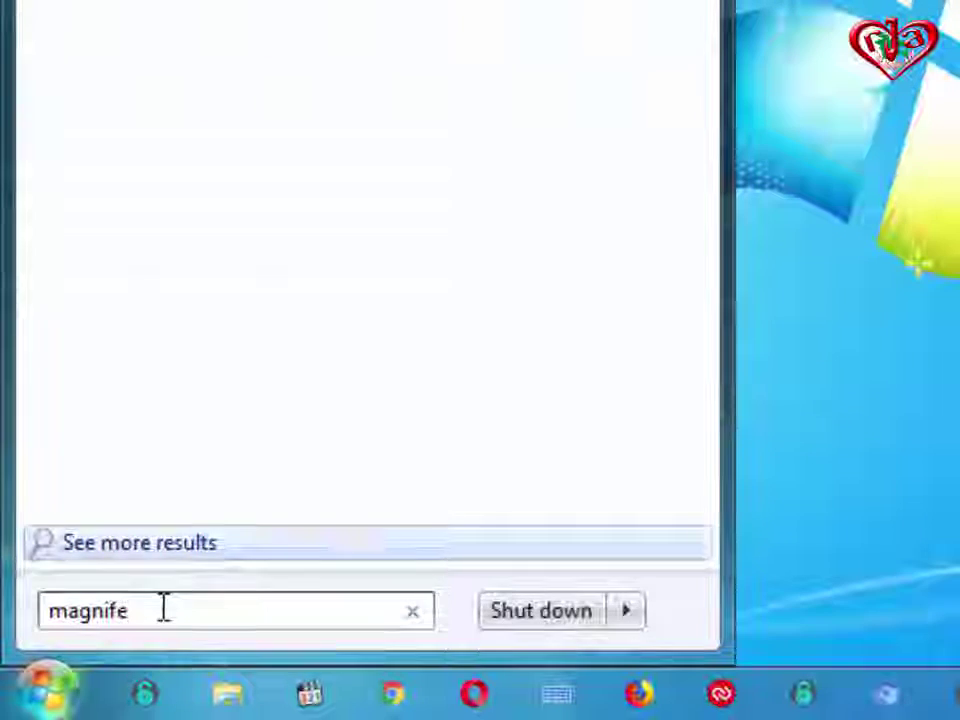
key(Escape)
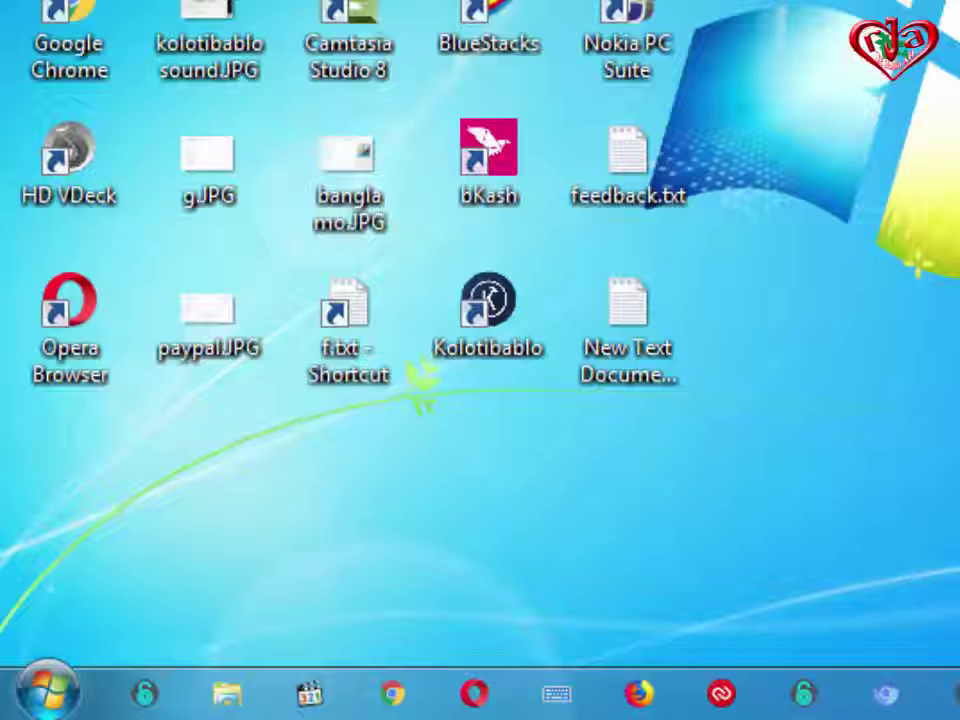
Search the installed programs for "magnifier" and launch Magnifier from the results
click(47, 690)
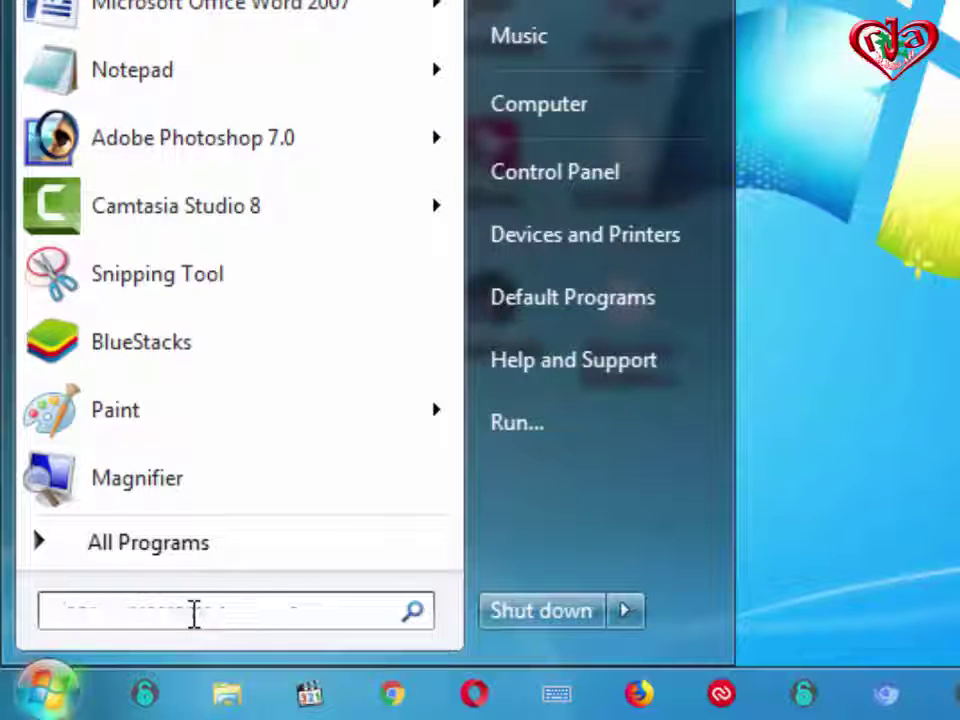
click(194, 614)
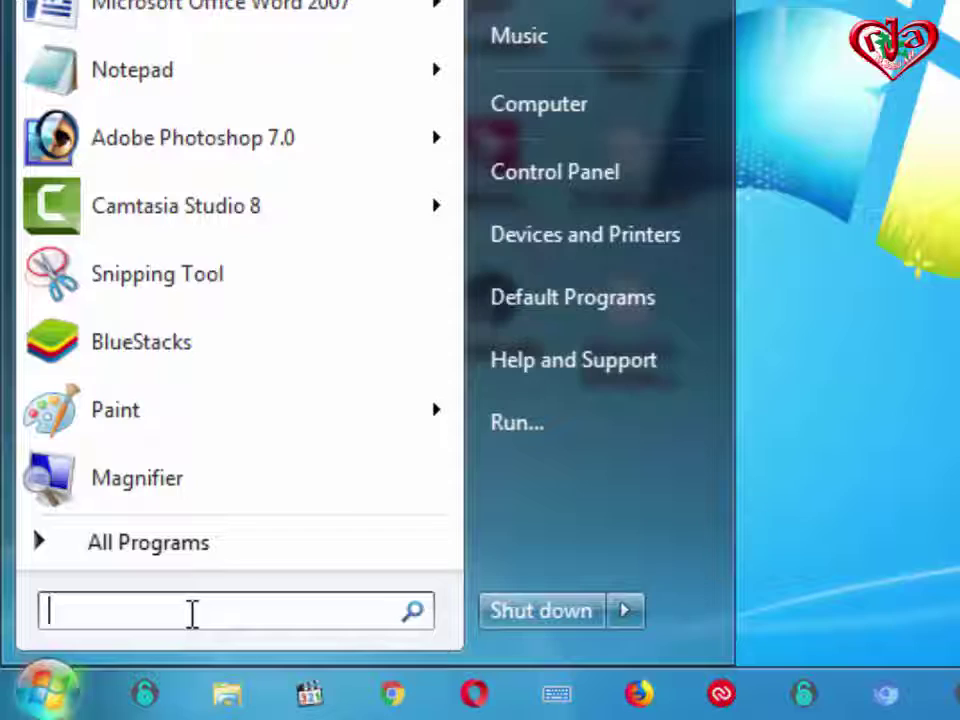
text(mag)
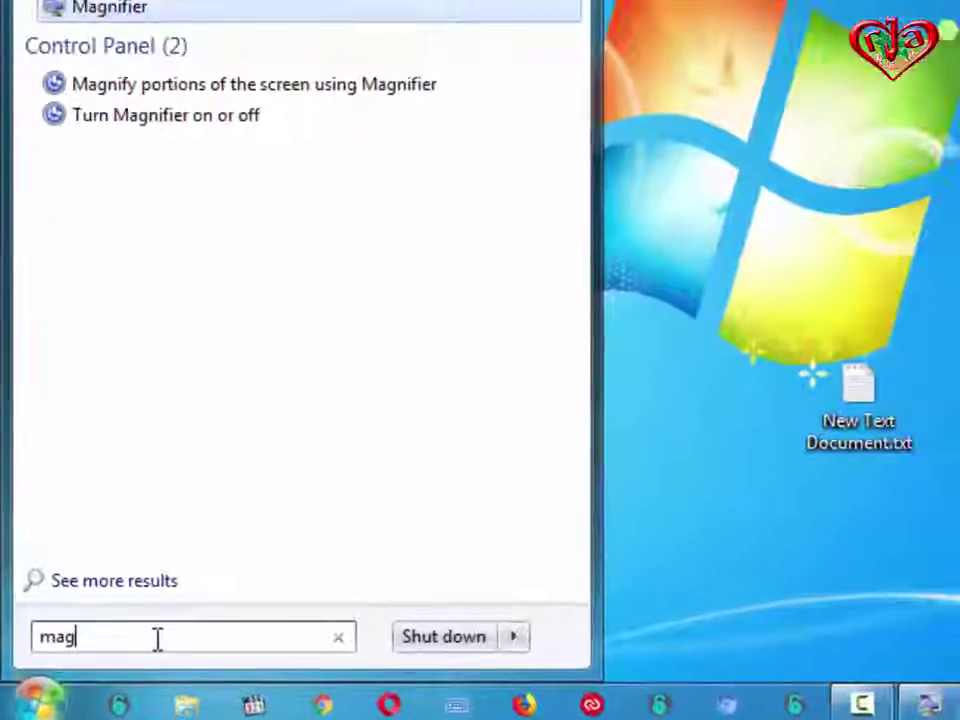
text(nifier)
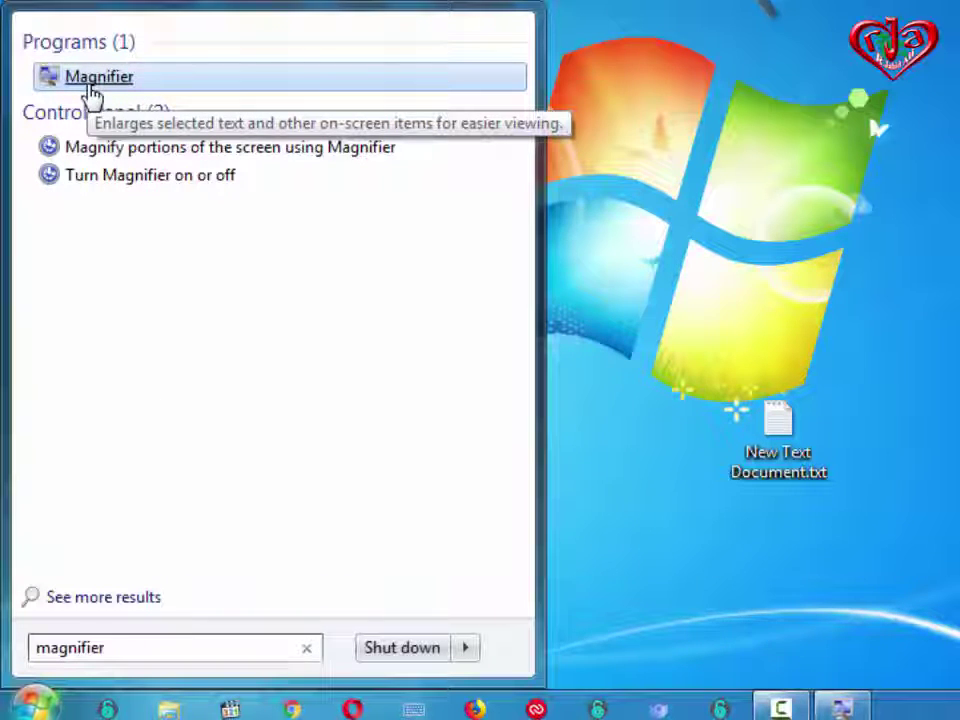
click(122, 88)
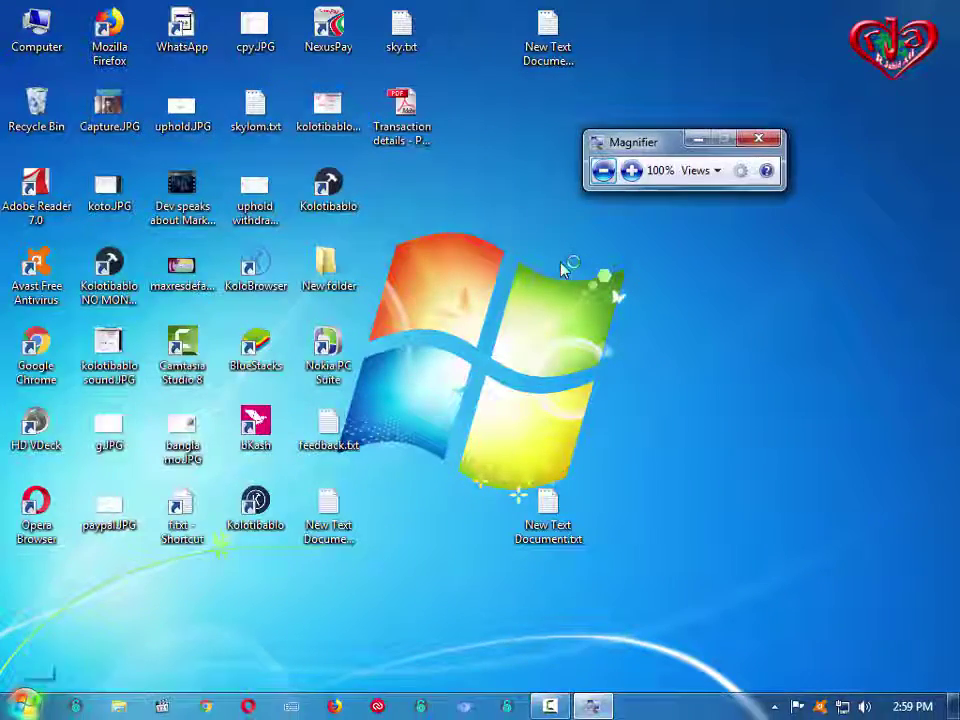
key(super)
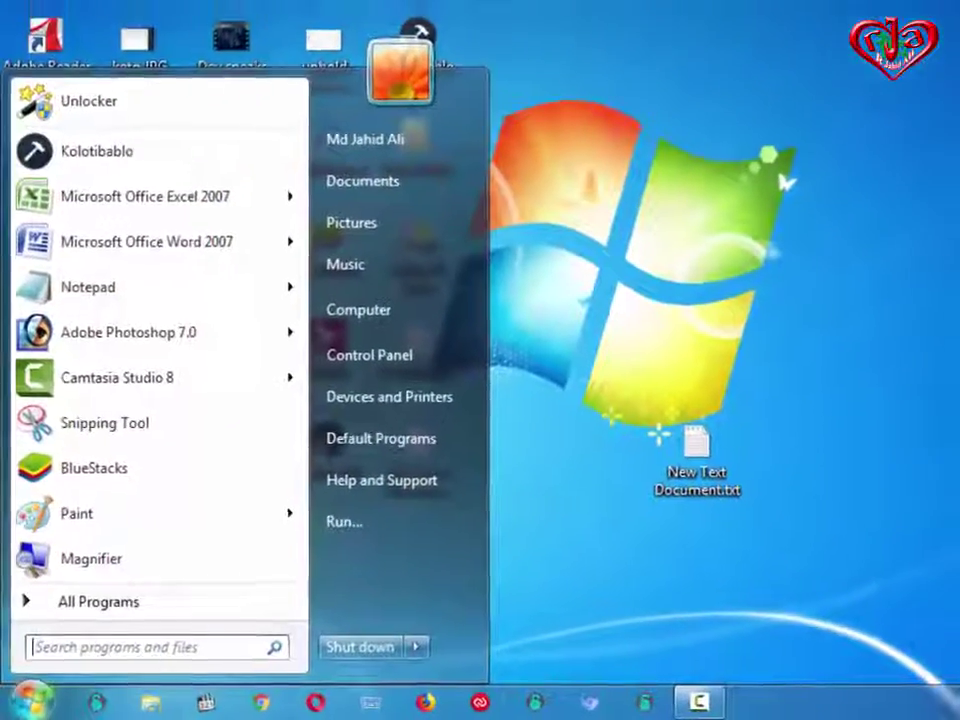
click(900, 5)
right_click(900, 5)
click(820, 167)
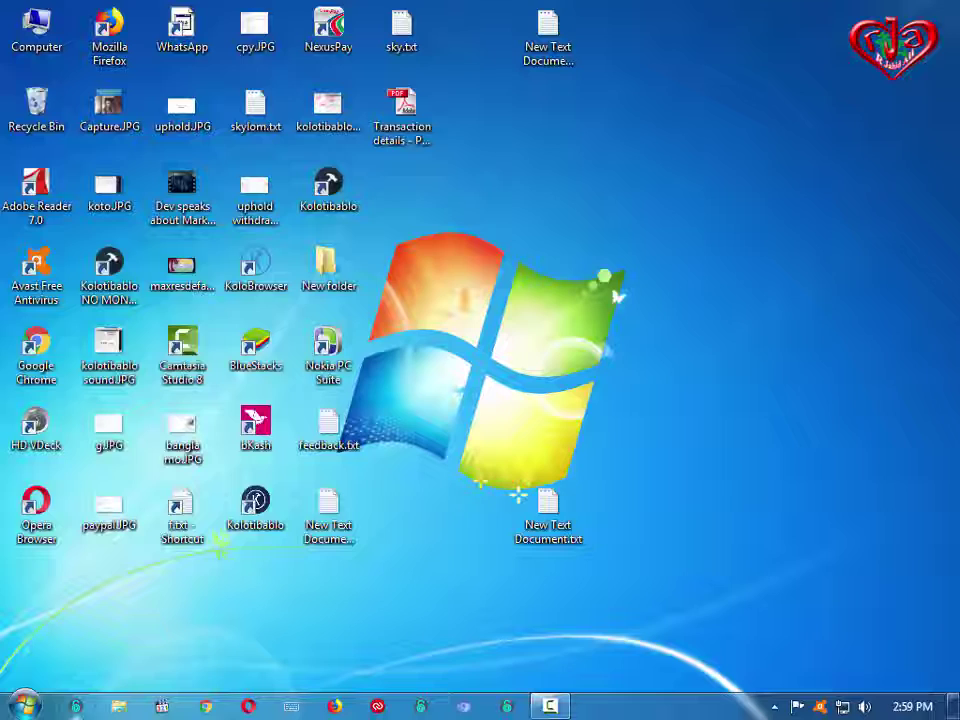
right_click(467, 440)
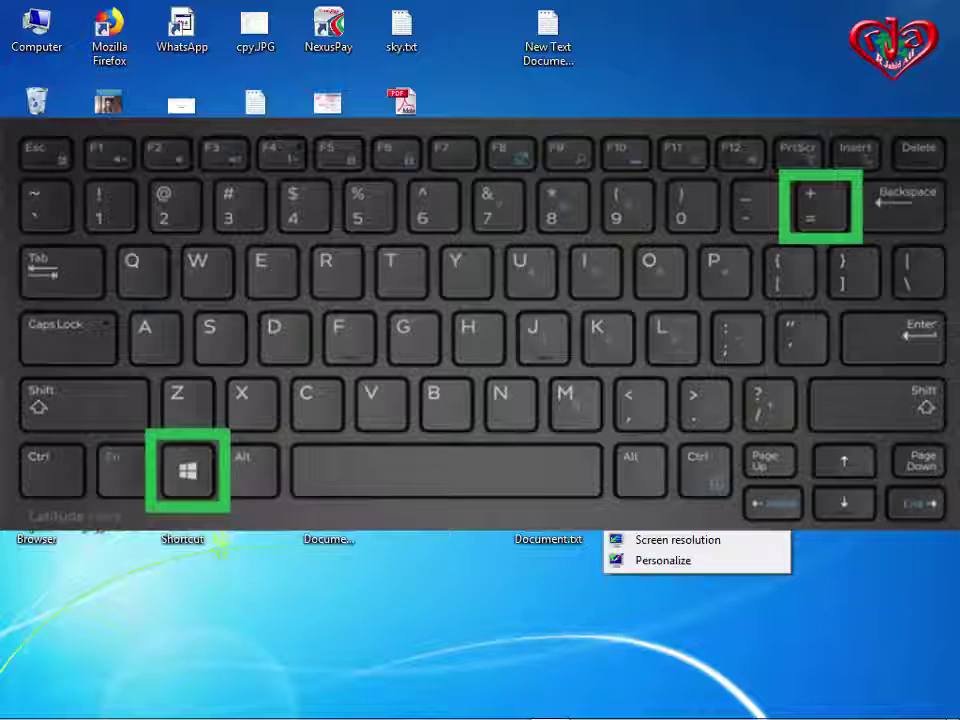
key(e)
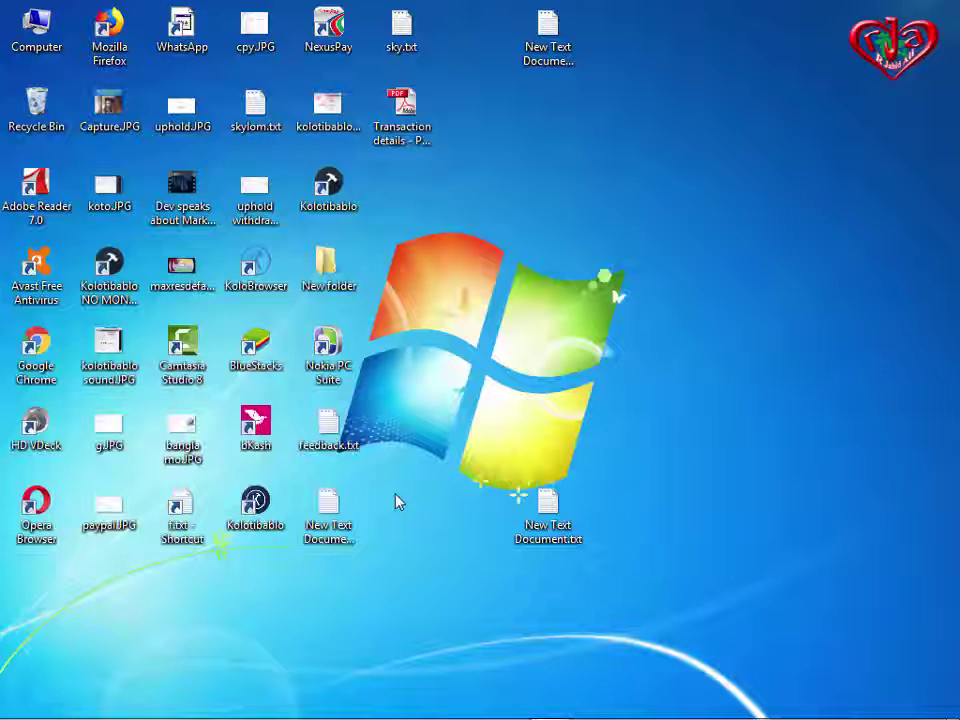
Start Magnifier by zooming the desktop in to 125%, and open Magnifier Options
key(super+plus)
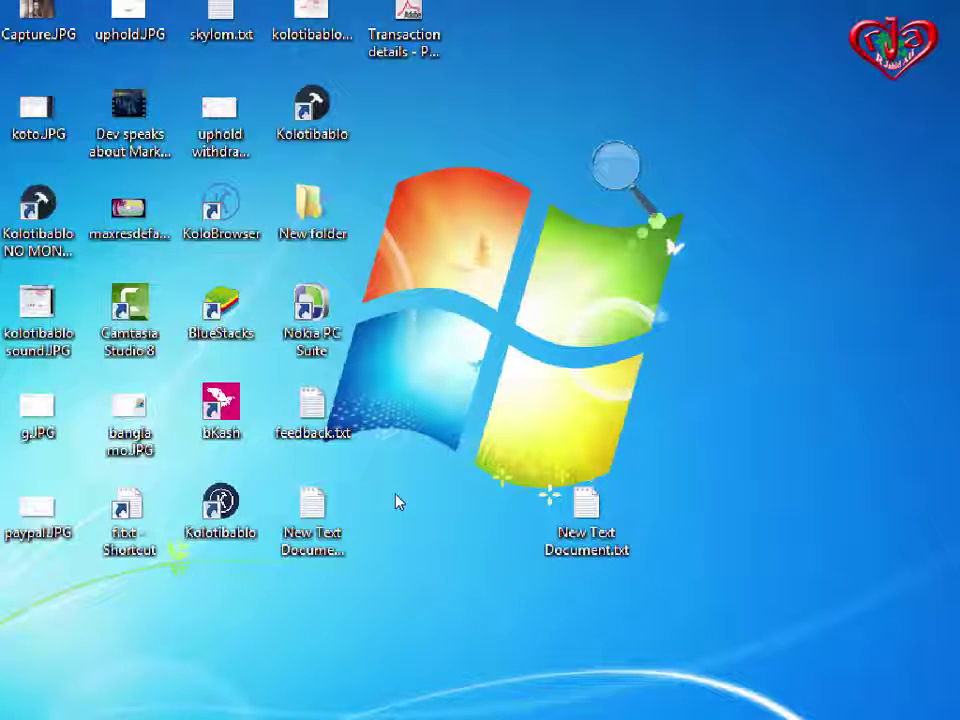
click(576, 242)
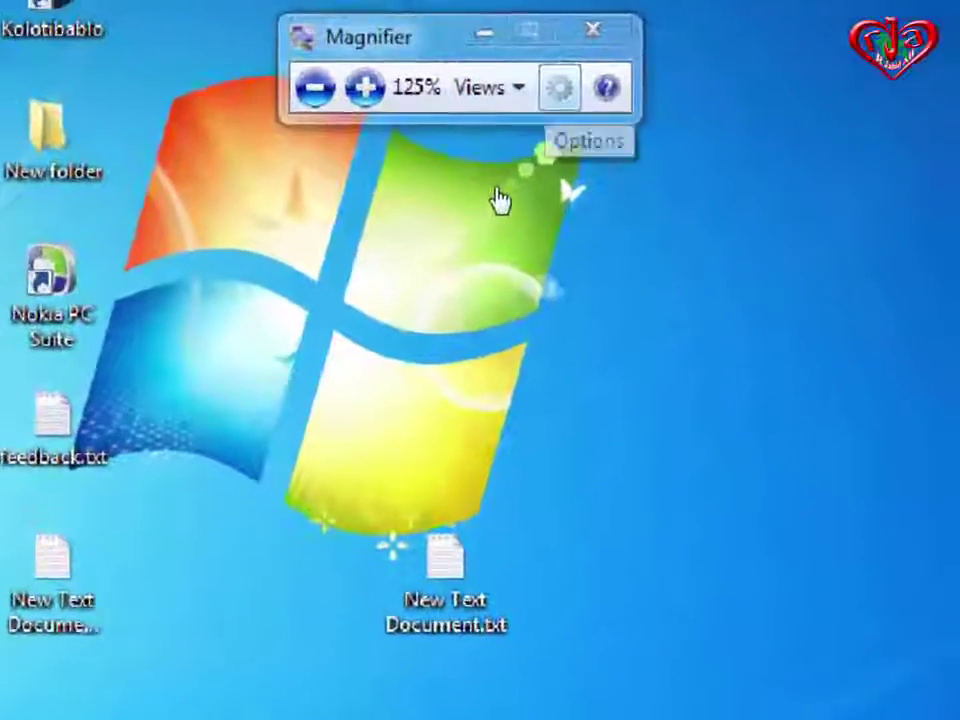
click(560, 88)
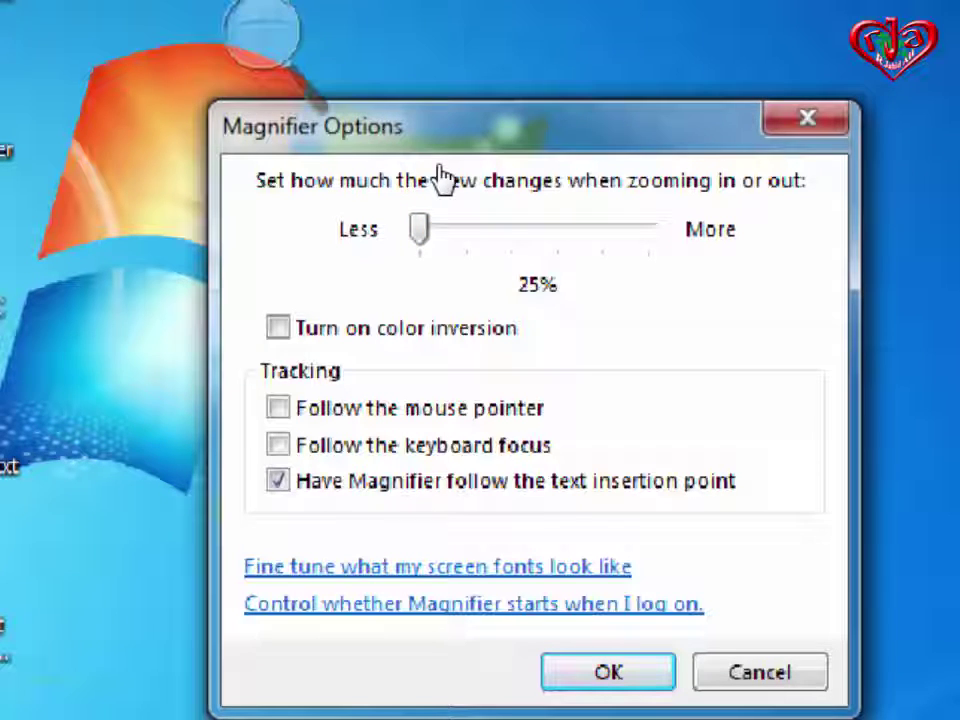
Raise the zoom increment in Magnifier Options to 100% and return it to 25%
key(Right)
key(Right)
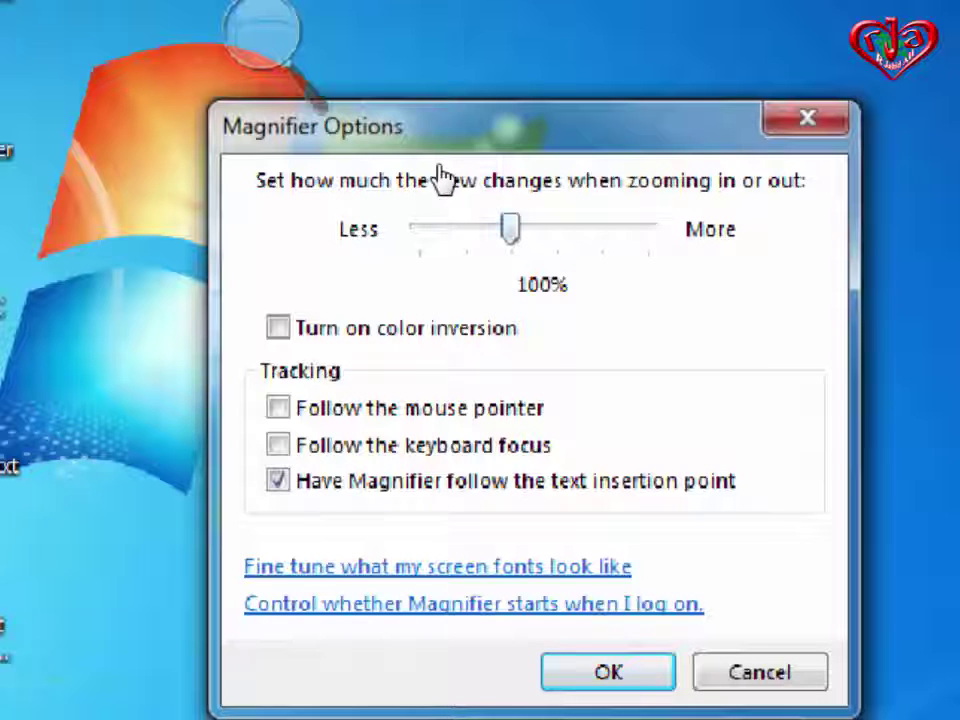
key(Left)
key(Left)
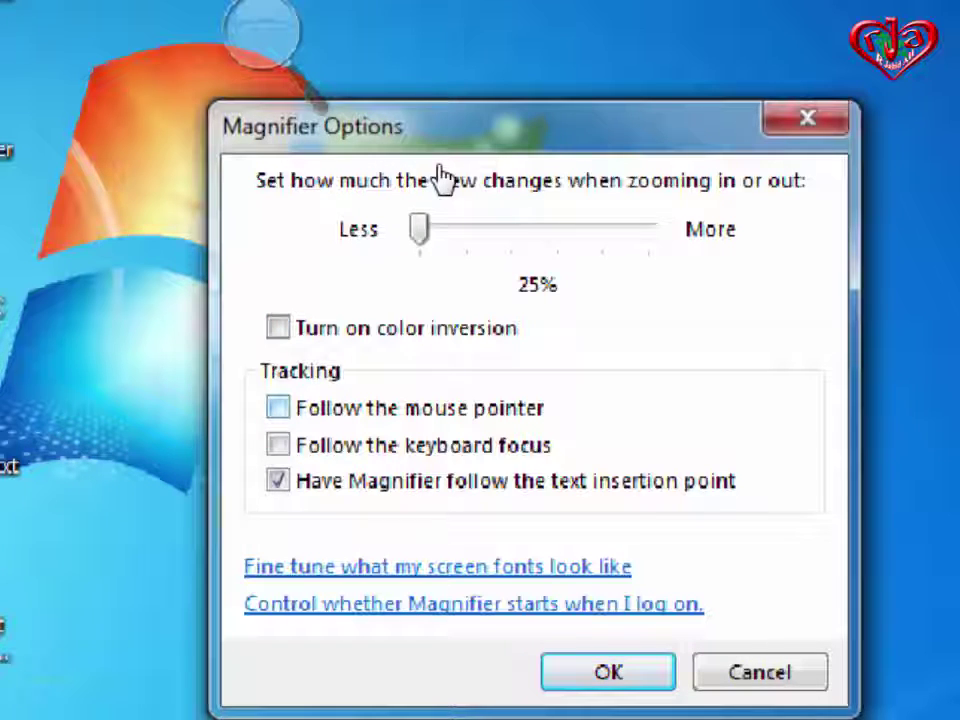
Turn mouse pointer and keyboard focus tracking on and off again, and try to clear text insertion point tracking too
key(space)
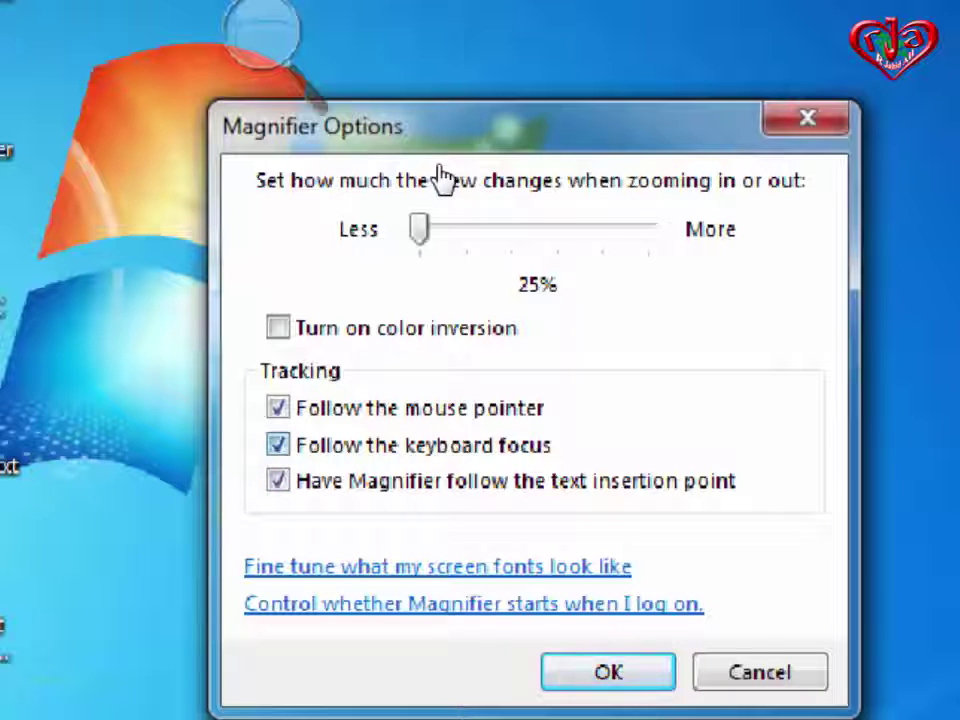
key(space)
key(shift+Tab)
key(space)
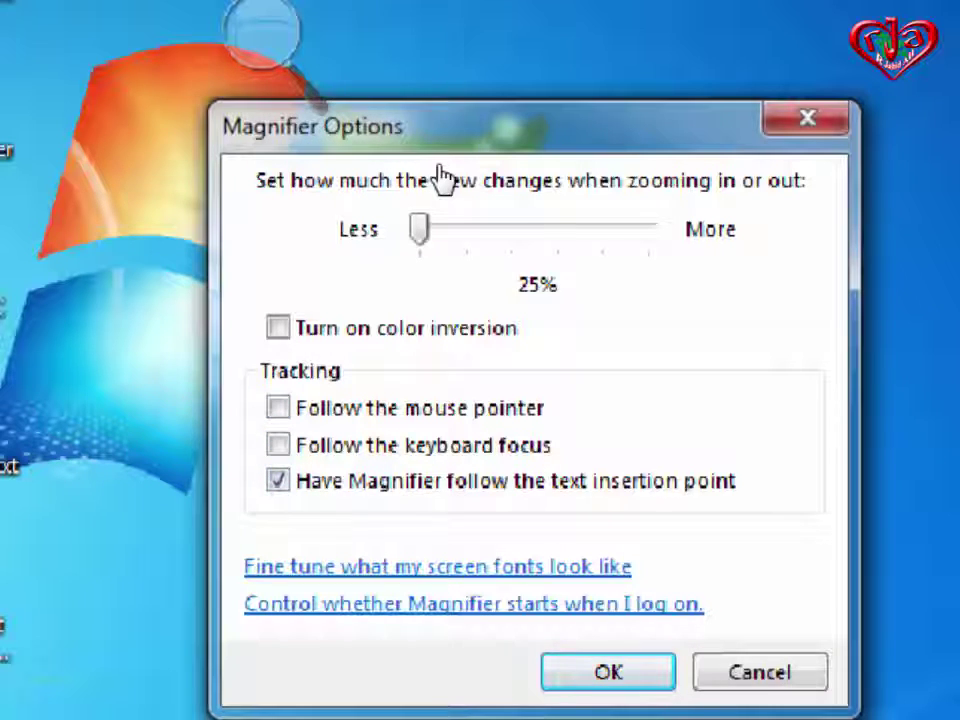
key(space)
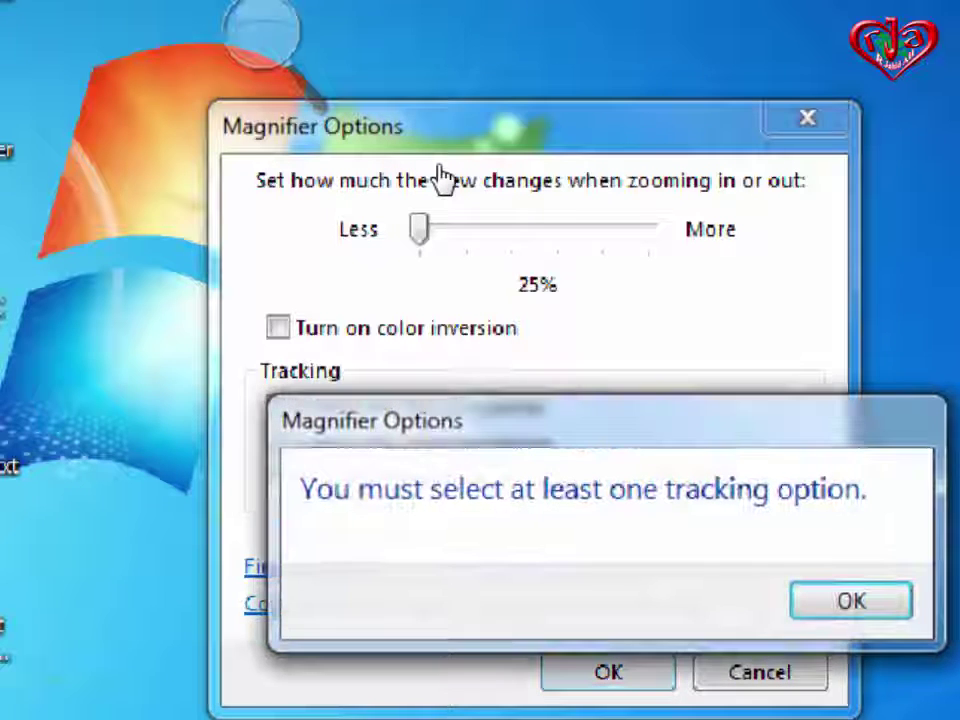
key(Return)
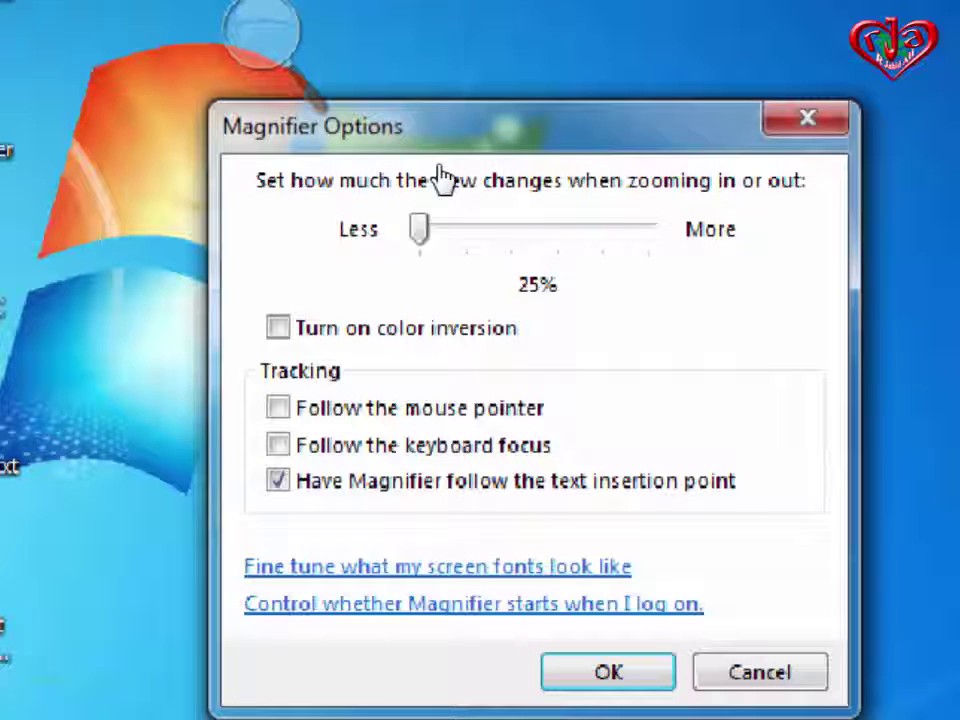
Make Magnifier follow only the mouse pointer, with text insertion point tracking off, and apply the options
key(shift+Tab)
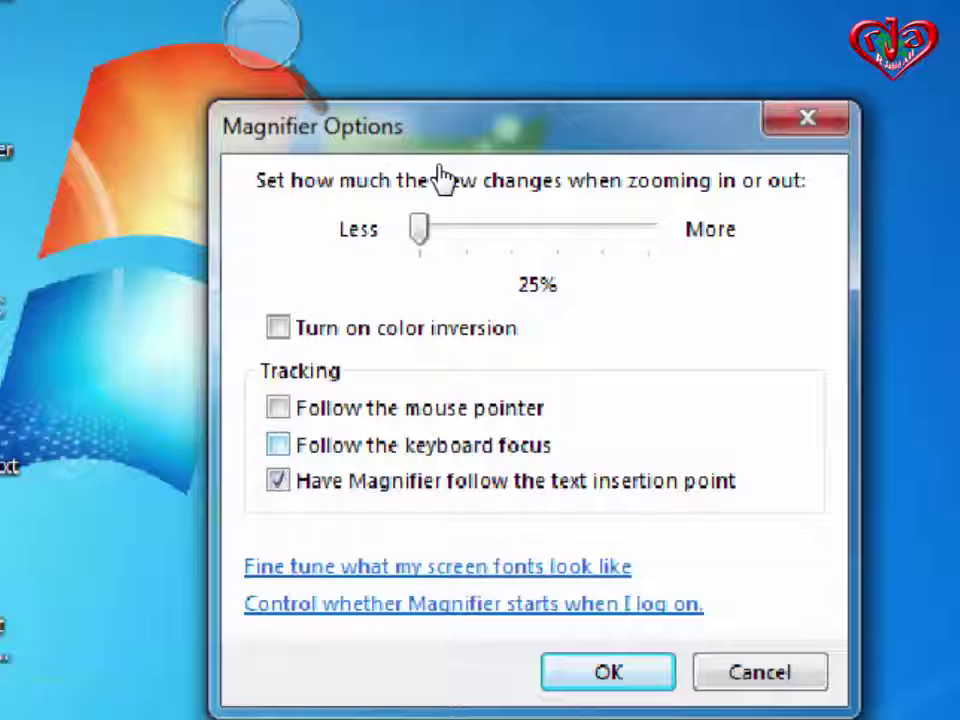
key(space)
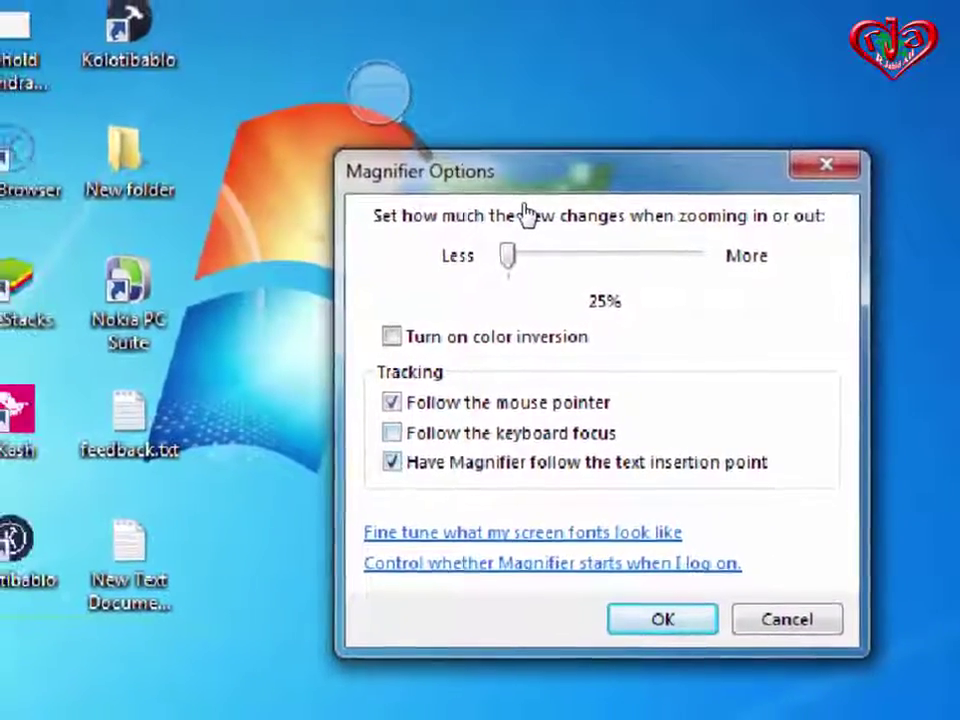
key(Tab)
key(Tab)
key(space)
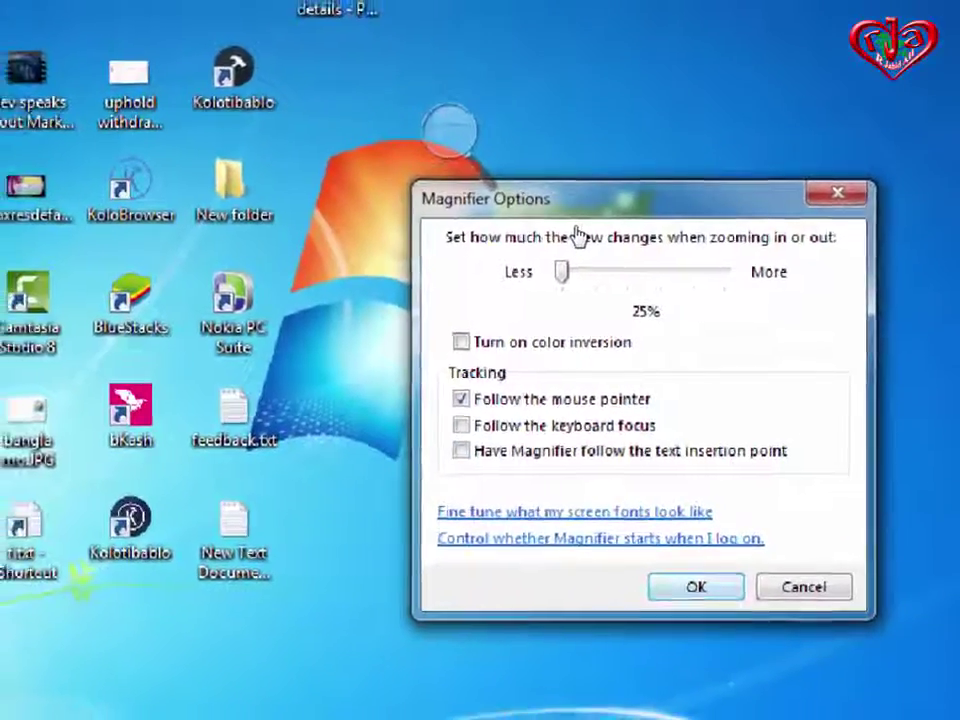
key(Return)
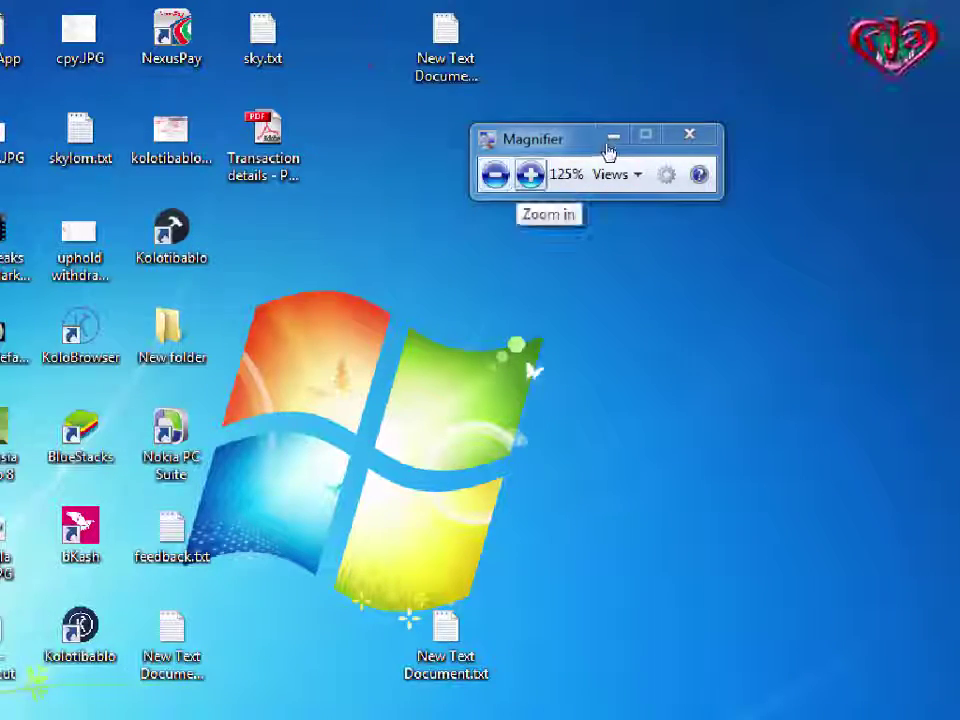
Zoom Magnifier in to 275%
click(530, 174)
click(530, 174)
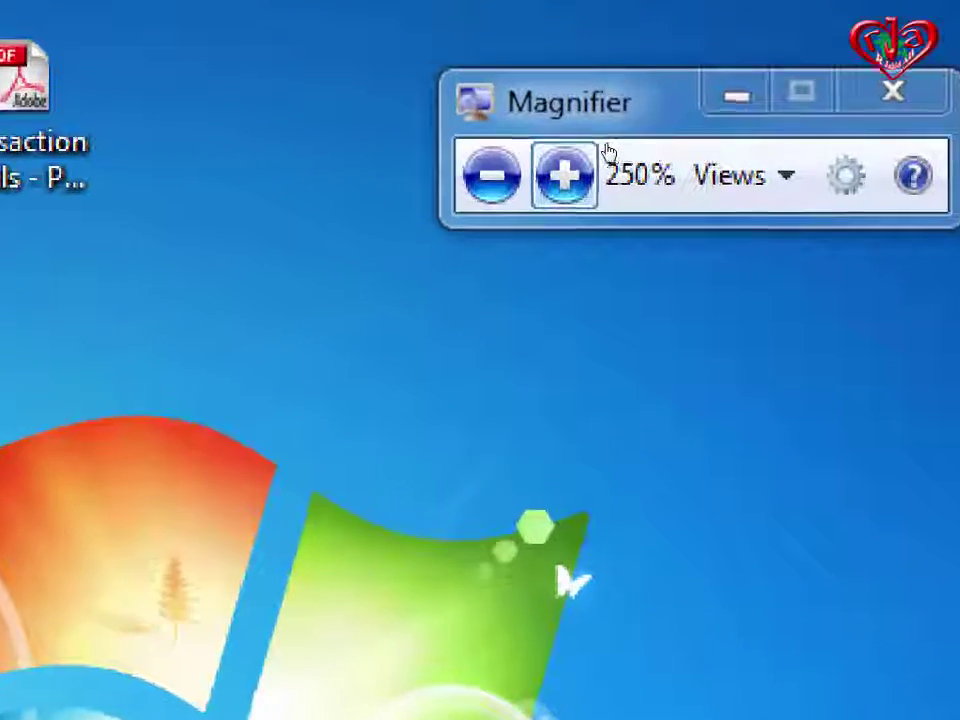
click(558, 174)
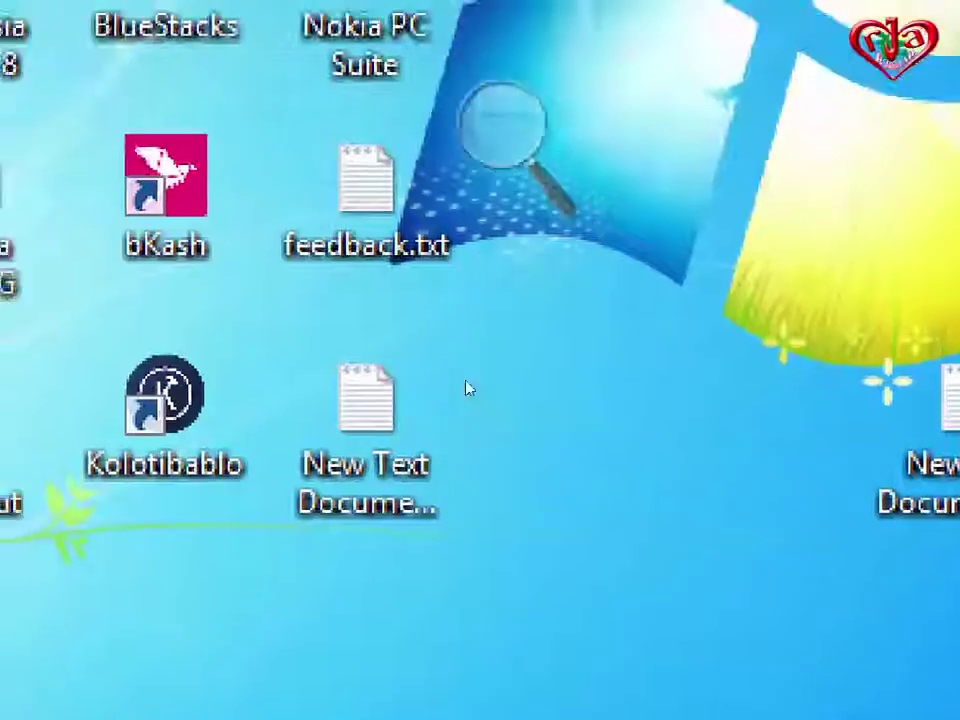
Bring back the Magnifier controls and zoom out to 125%
click(500, 122)
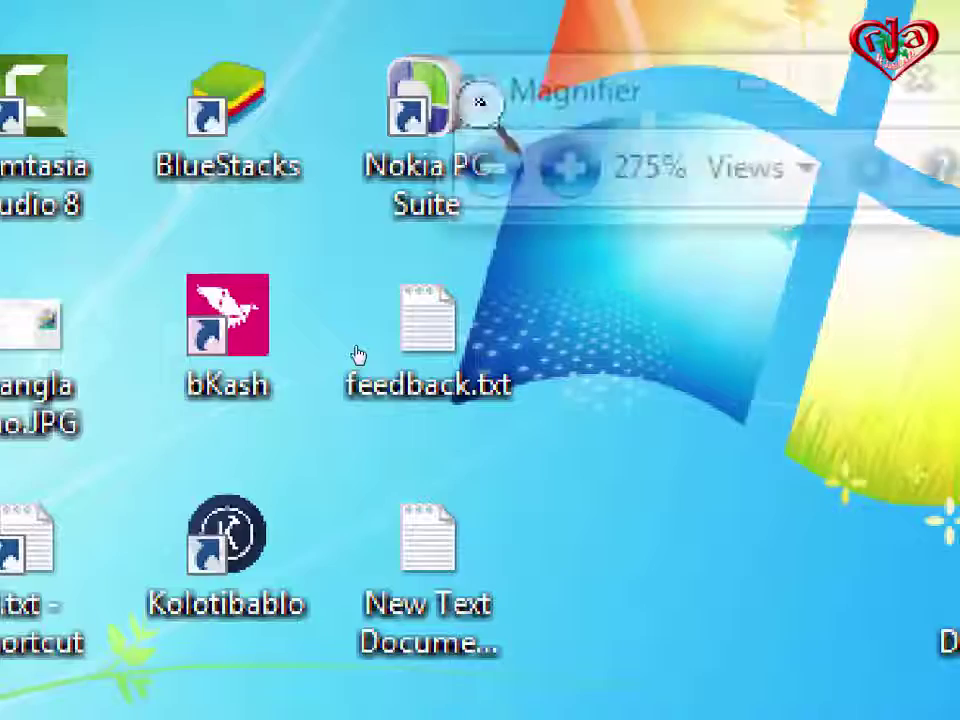
key(super+minus)
key(super+minus)
key(super+minus)
key(super+minus)
key(super+minus)
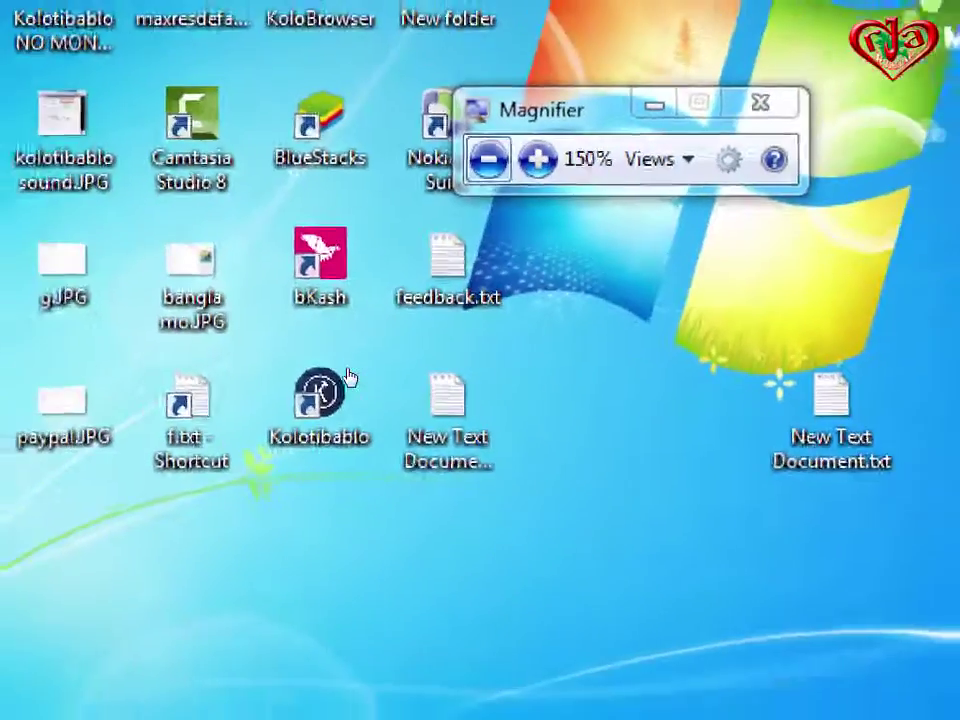
key(super+minus)
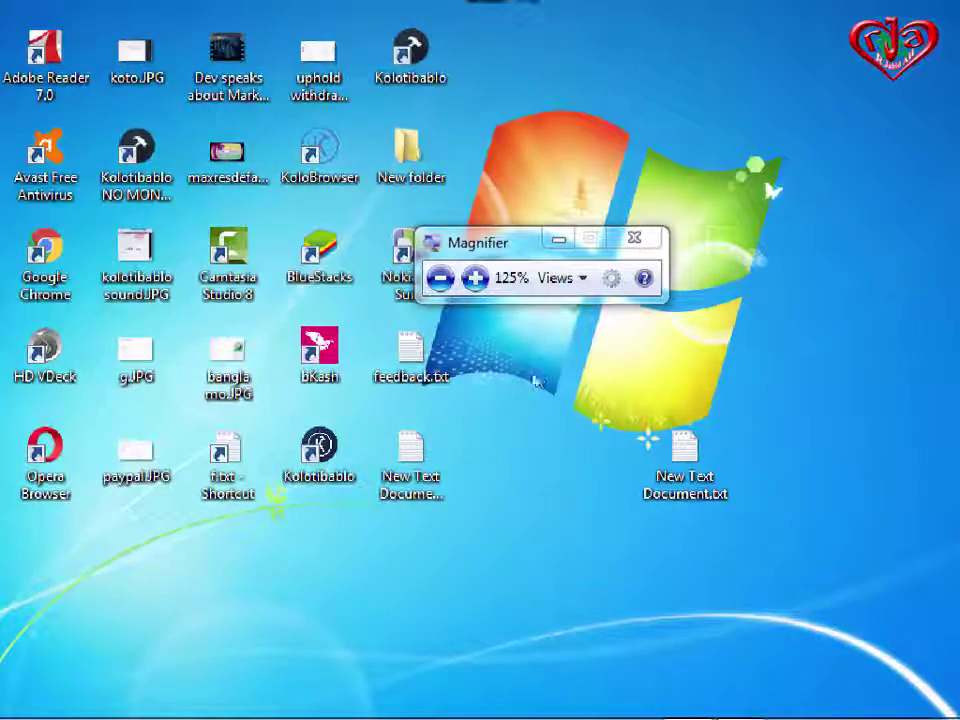
In Magnifier Options, enable keyboard focus tracking, turn off mouse pointer tracking, and try to clear the last tracking option
click(611, 278)
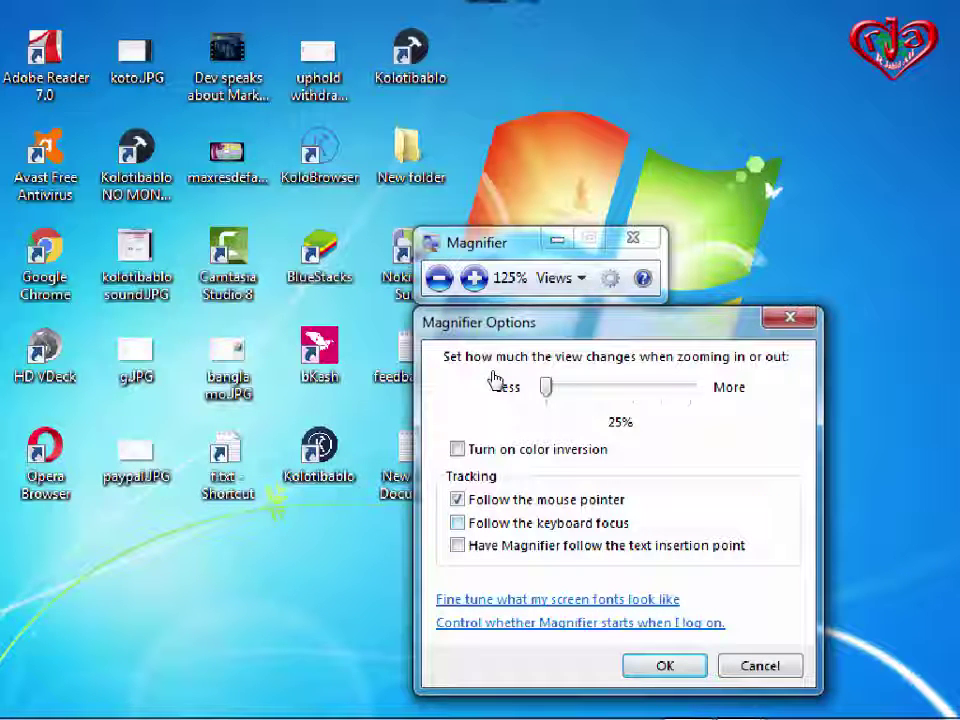
key(alt+k)
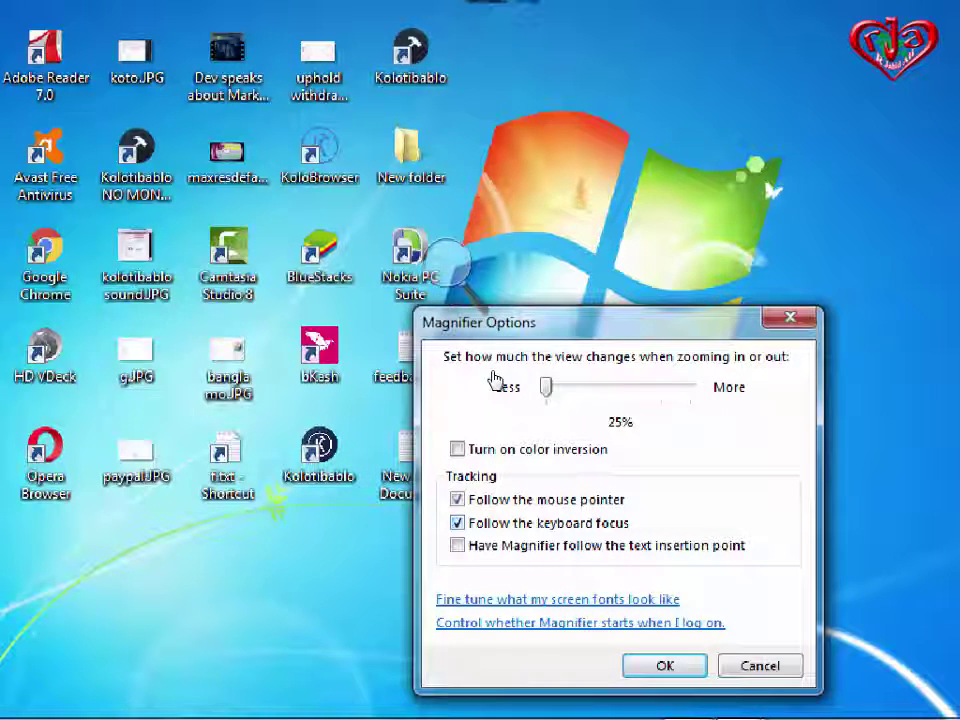
key(alt+m)
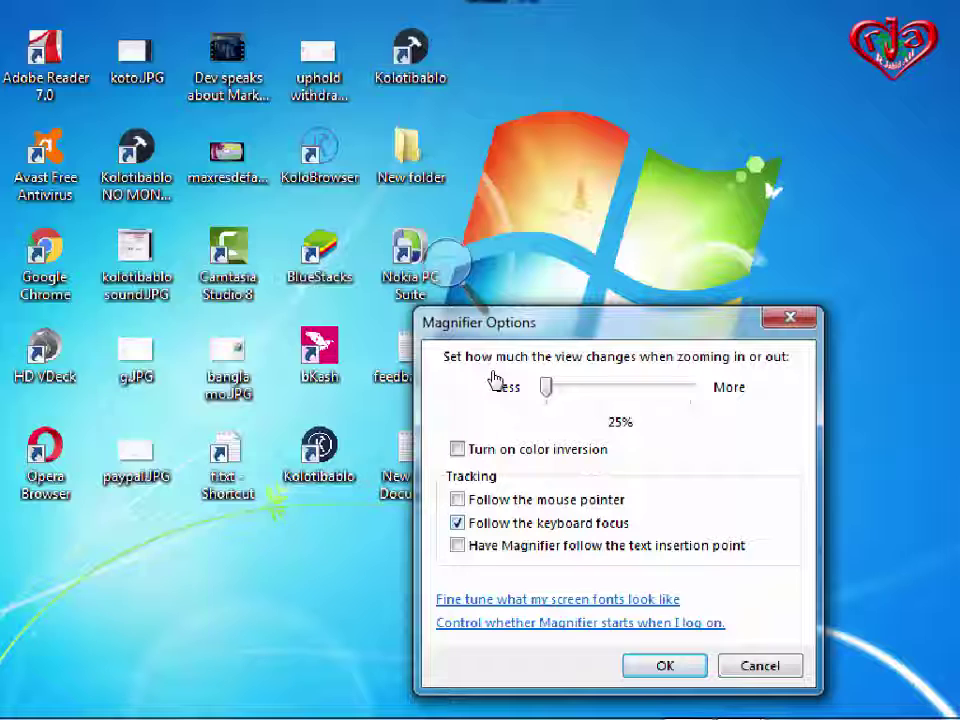
key(space)
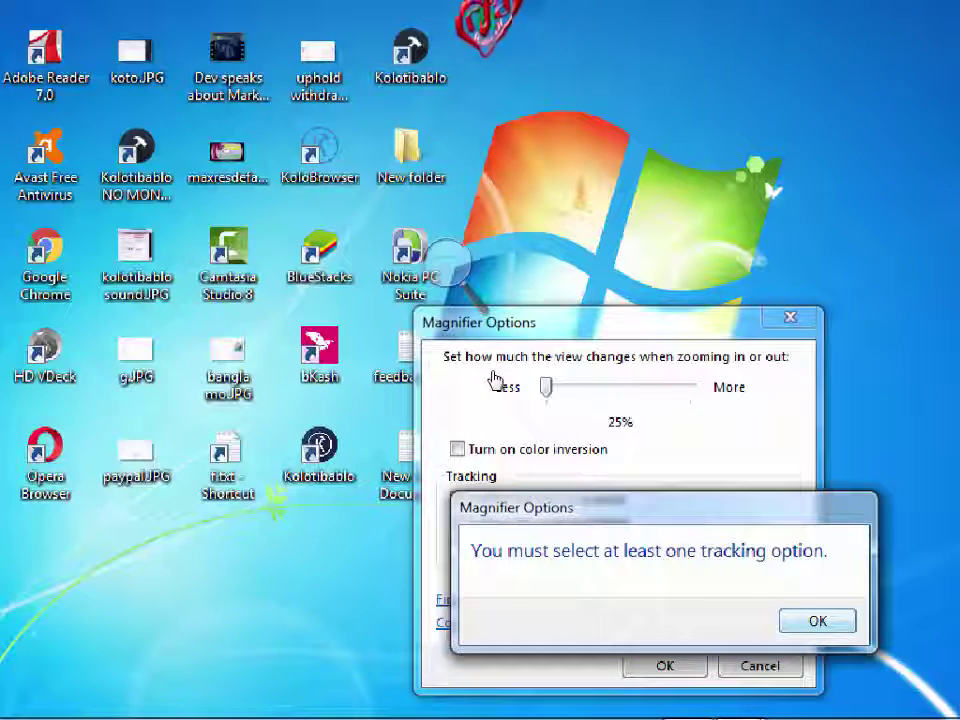
key(Return)
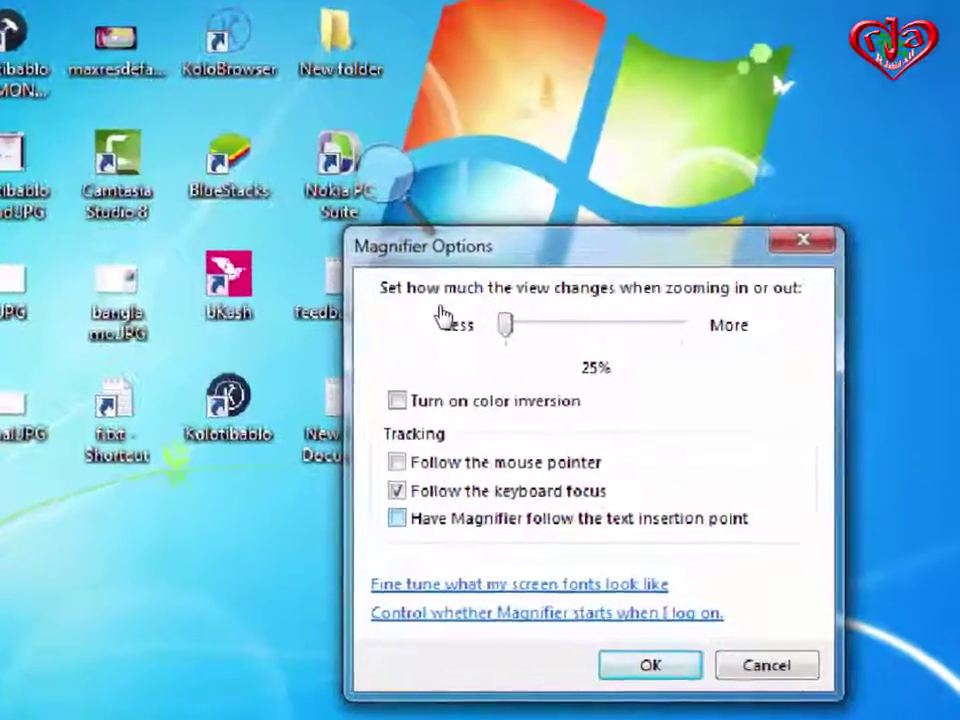
Enable text insertion point tracking, turn off keyboard focus tracking, and apply the Magnifier options
key(Tab)
key(space)
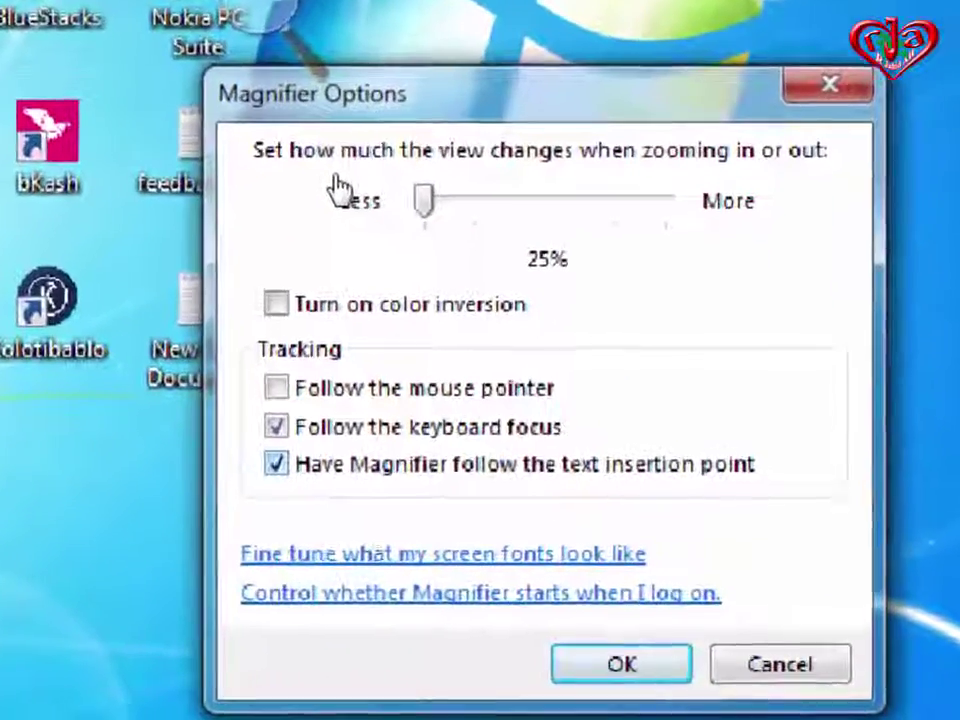
key(shift+Tab)
key(space)
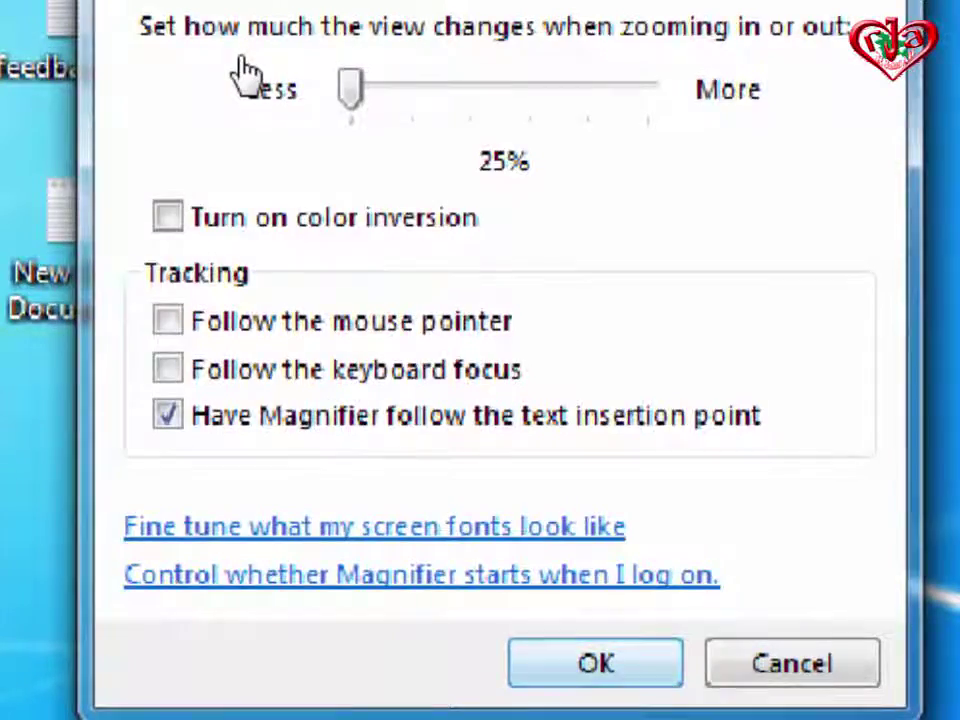
key(Return)
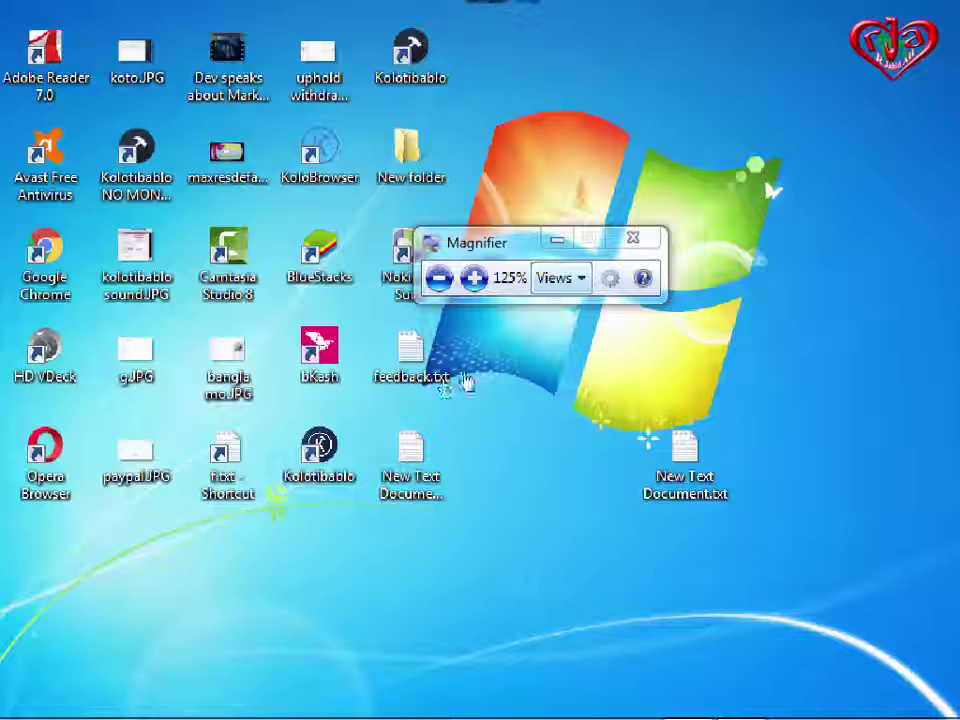
Show the available Magnifier views and zoom in to 225%
key(space)
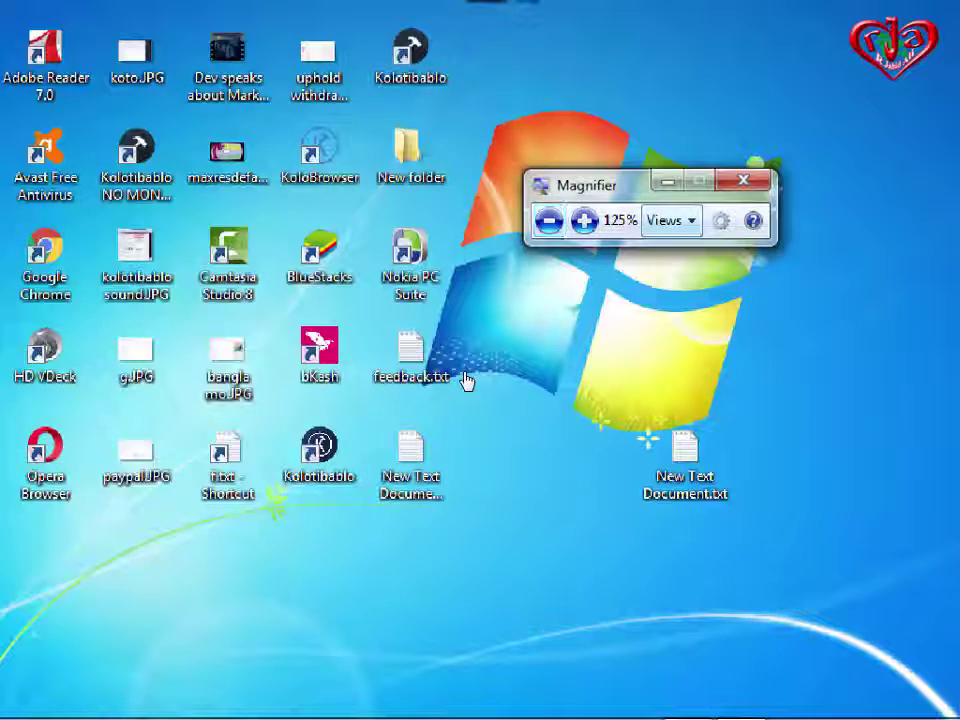
key(alt+v)
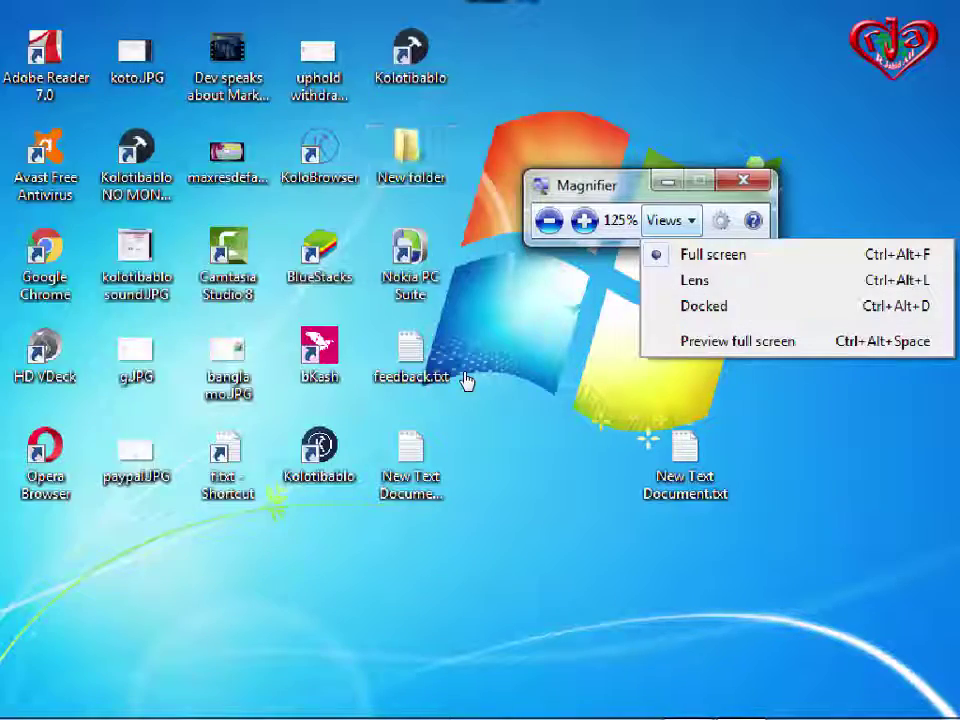
key(super+plus)
key(super+plus)
key(super+plus)
key(super+plus)
key(super+plus)
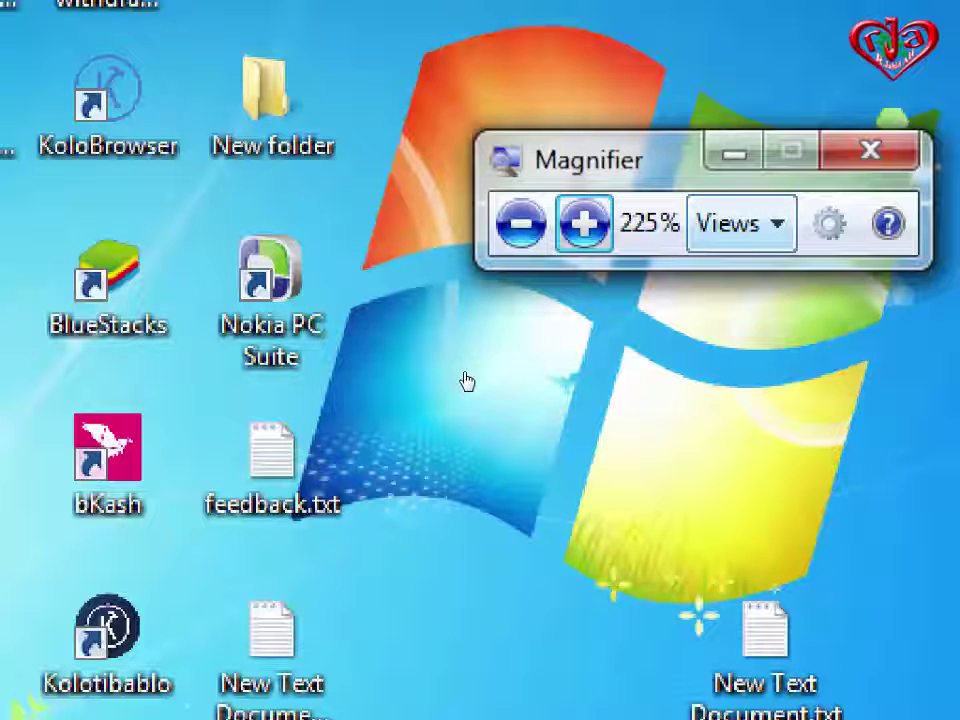
Preview the full screen and switch Magnifier to the Docked view
key(Tab)
key(Return)
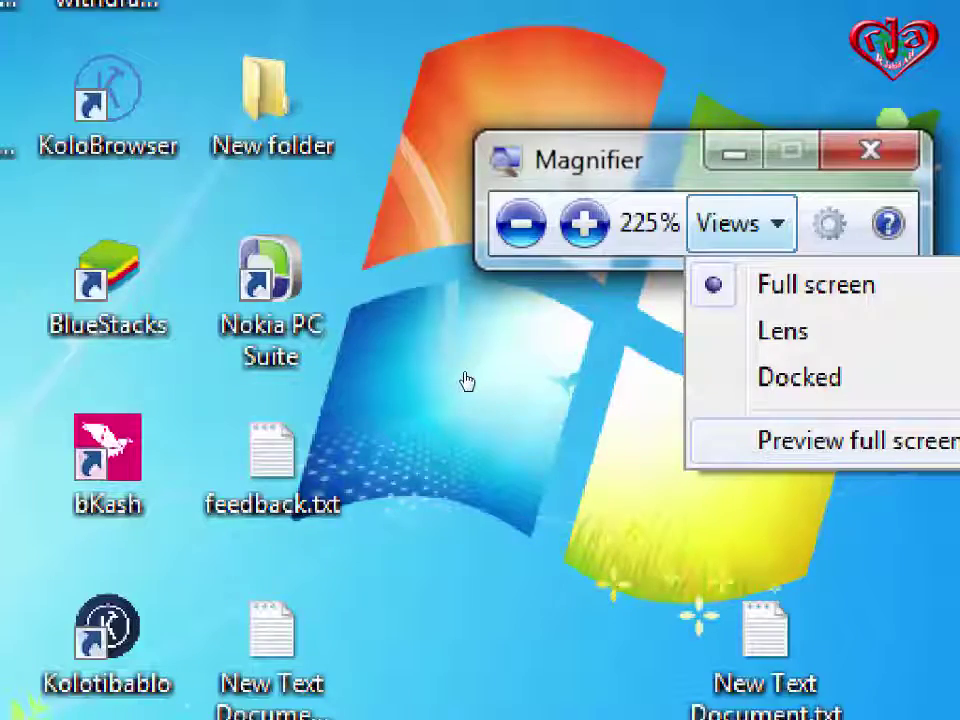
key(Return)
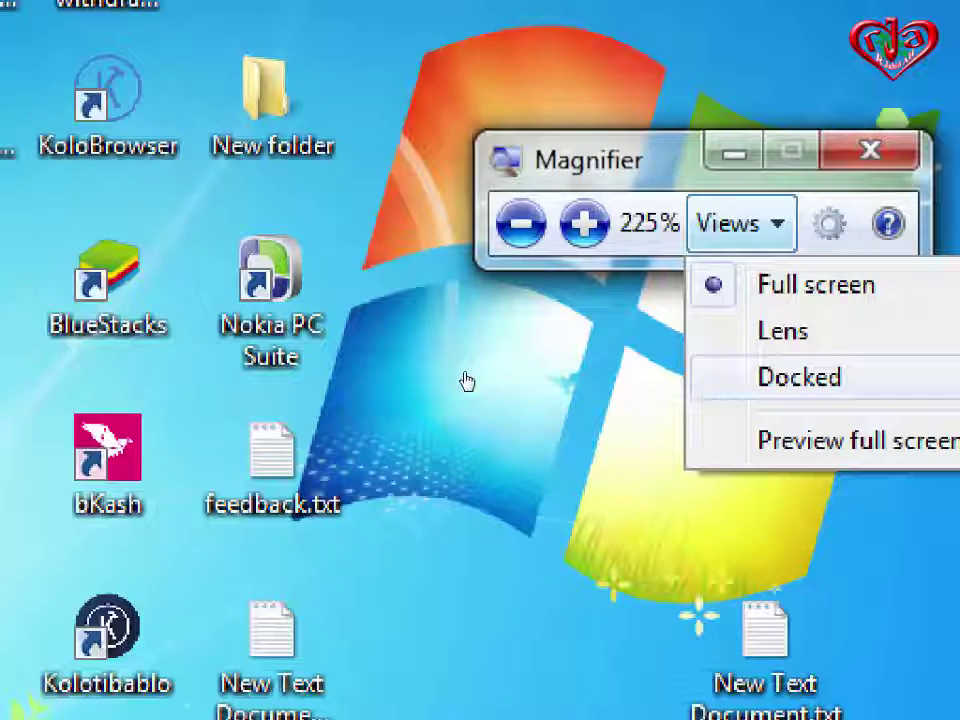
key(Return)
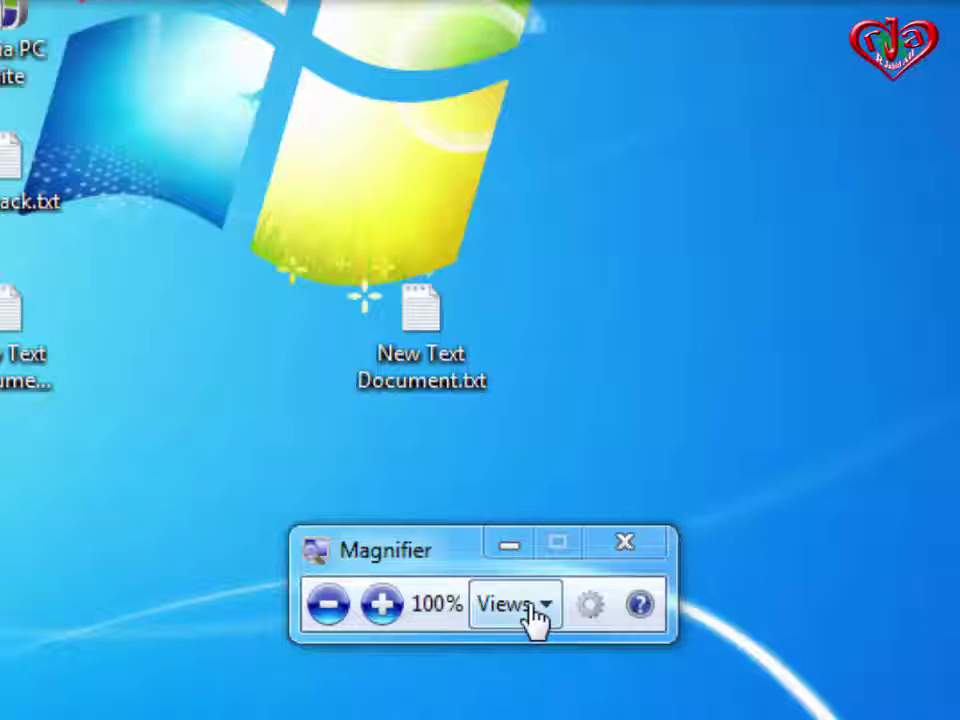
Switch Magnifier to the Lens view and bring back its controls
click(607, 663)
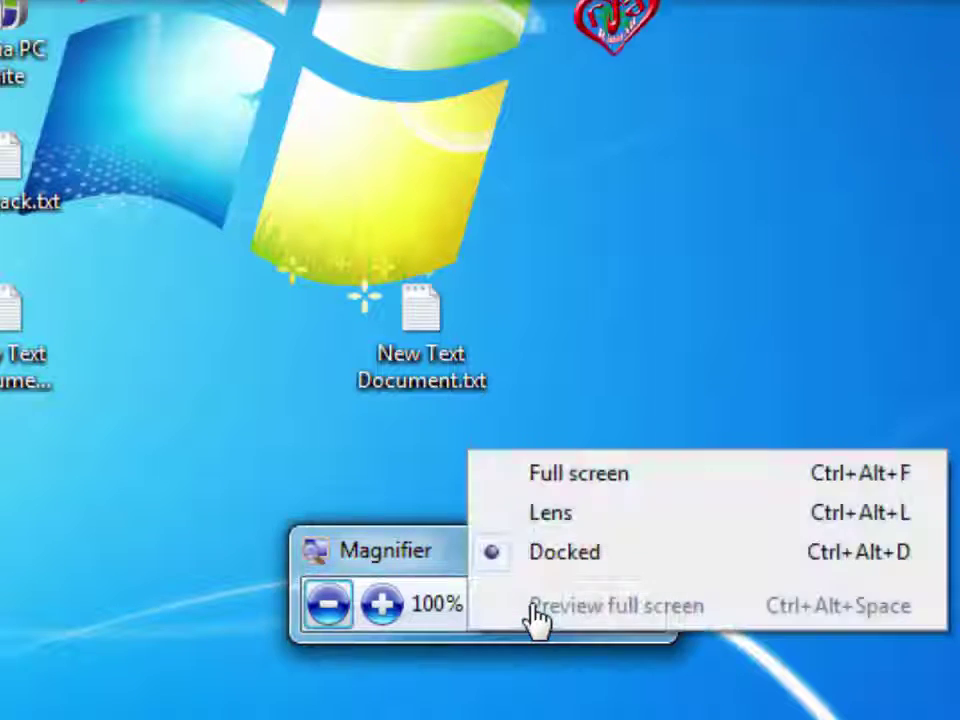
key(Down)
key(Down)
key(Return)
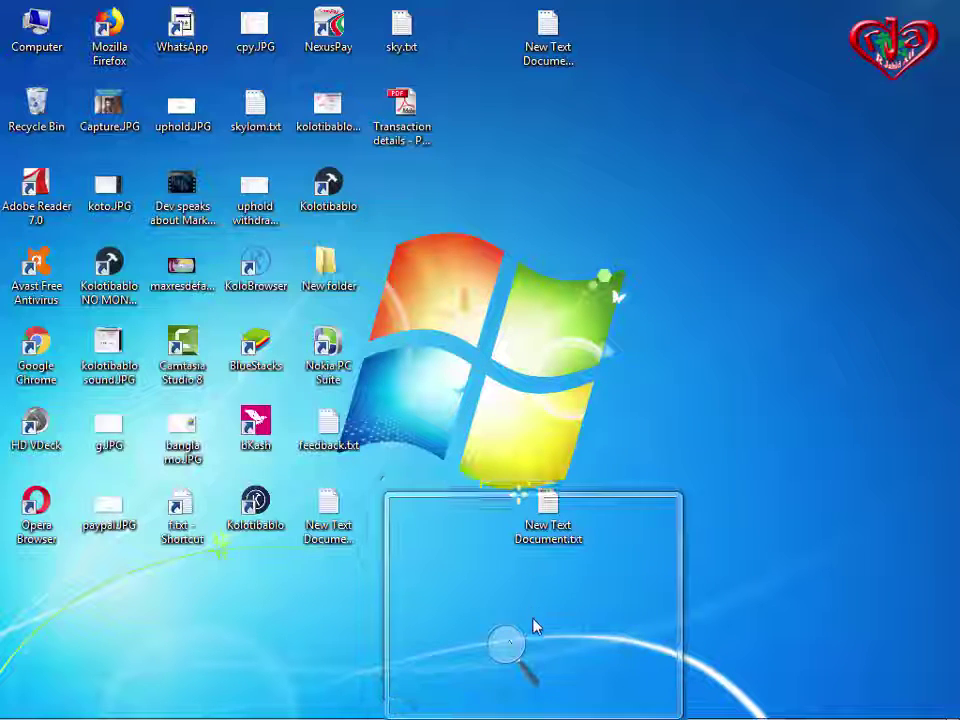
click(508, 643)
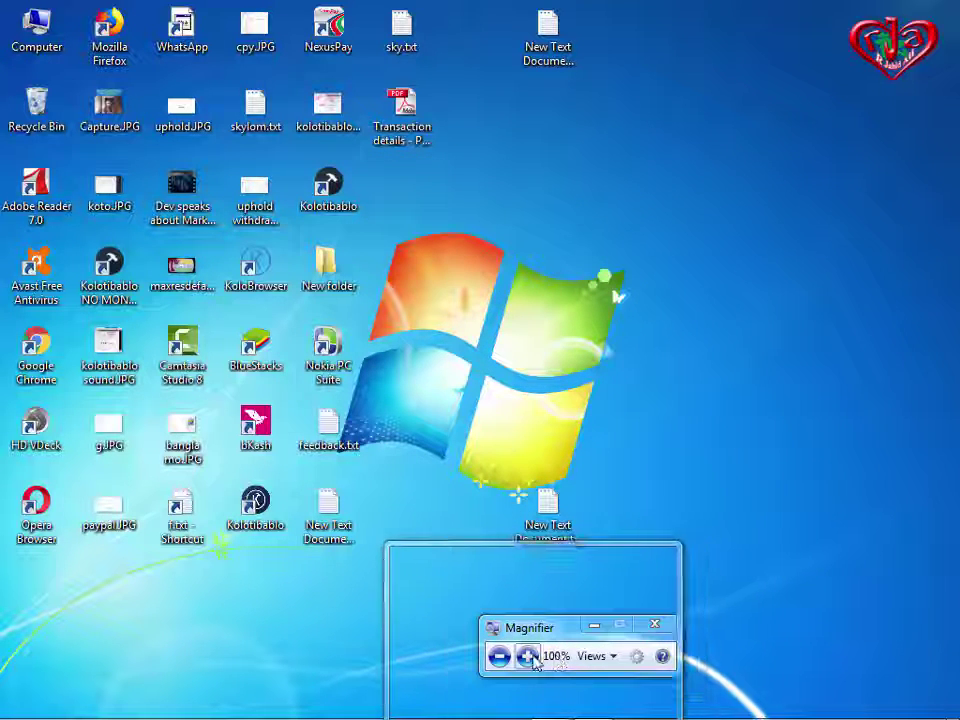
Zoom the Magnifier lens in to 225% over the desktop
click(527, 656)
click(527, 656)
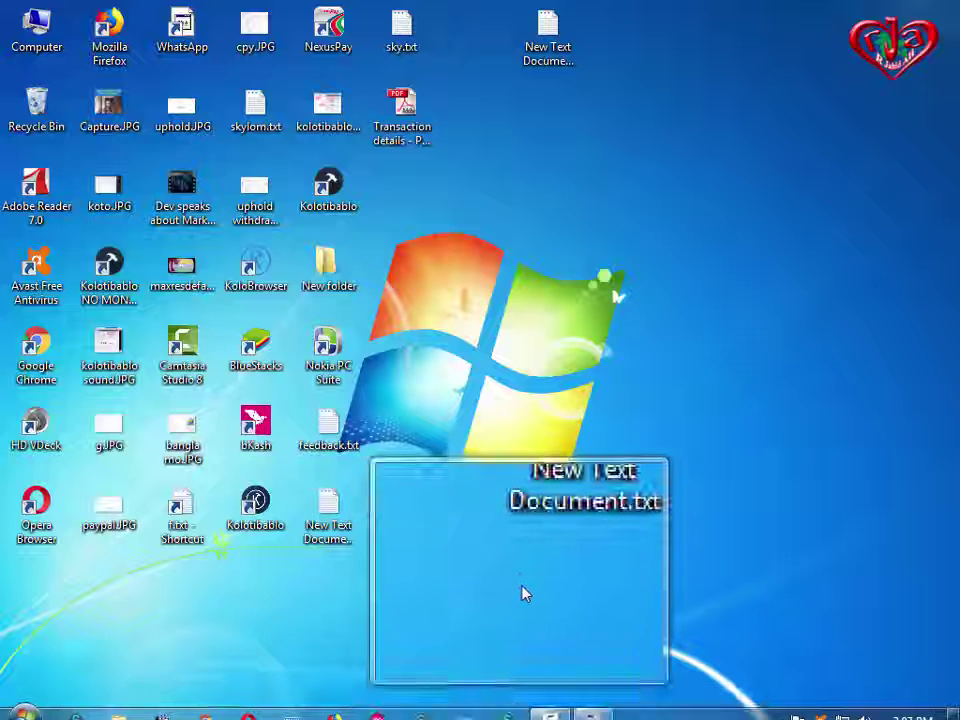
click(497, 648)
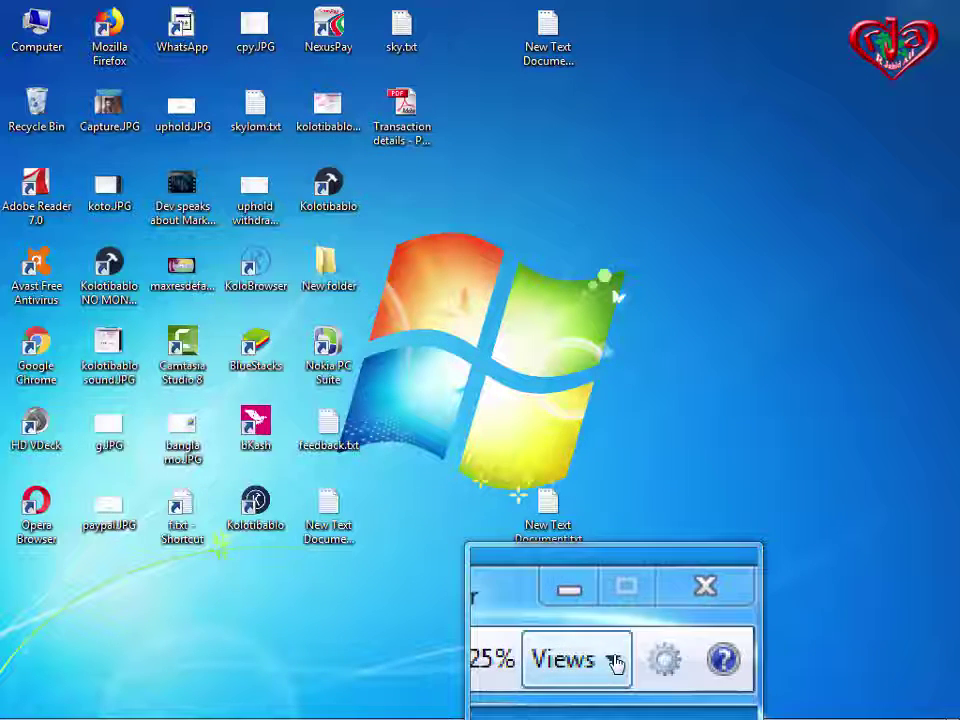
Switch Magnifier to the Full screen view and move its control window up to the middle of the desktop
click(618, 664)
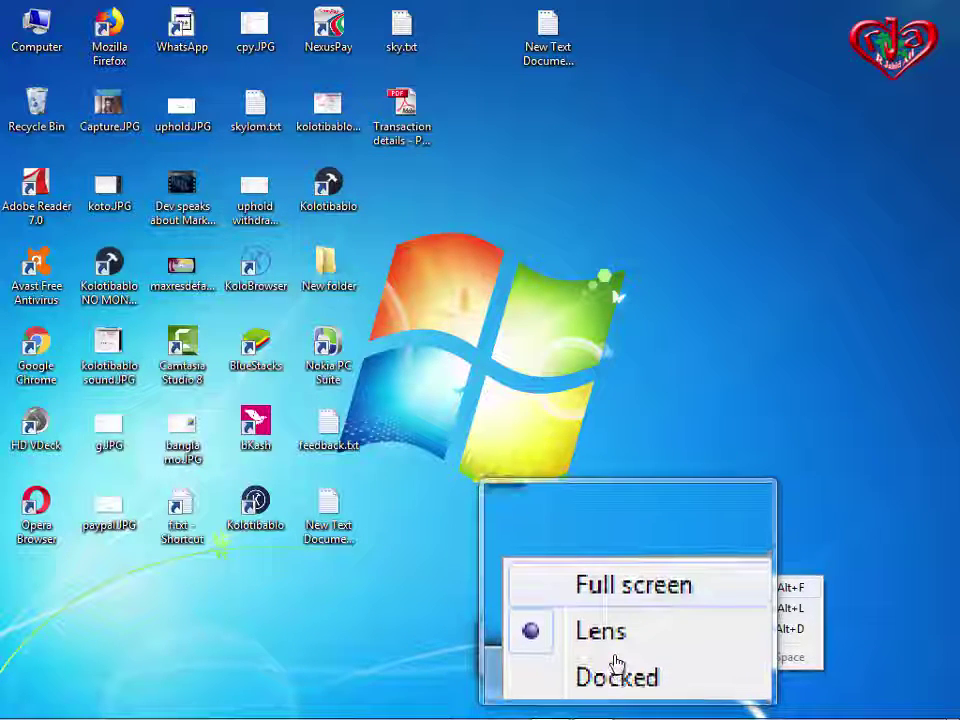
click(617, 664)
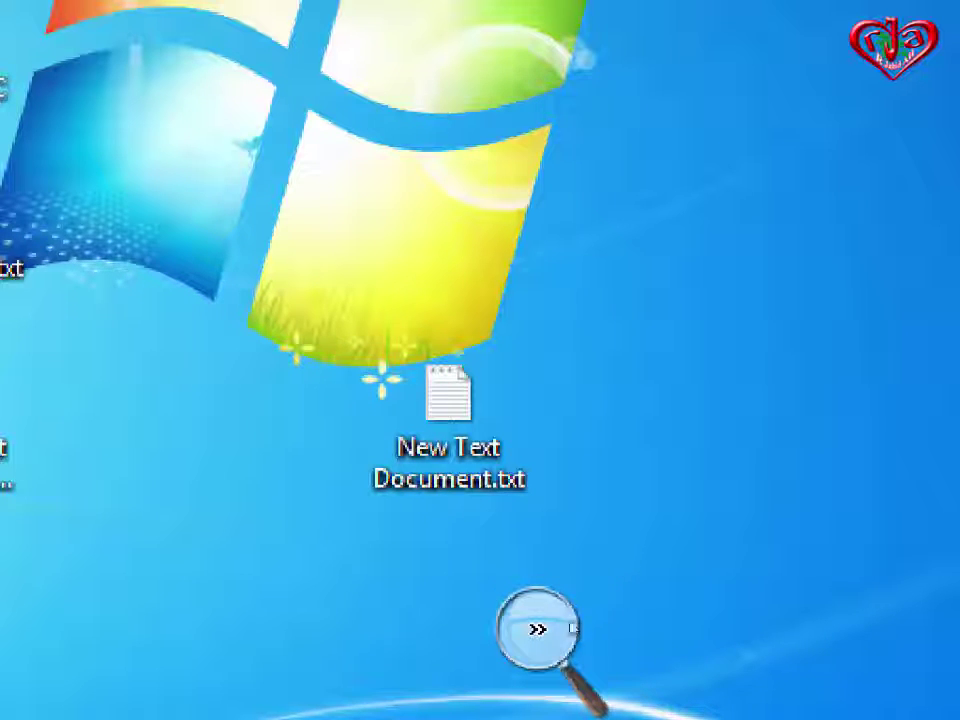
click(540, 625)
drag(598, 603, 589, 422)
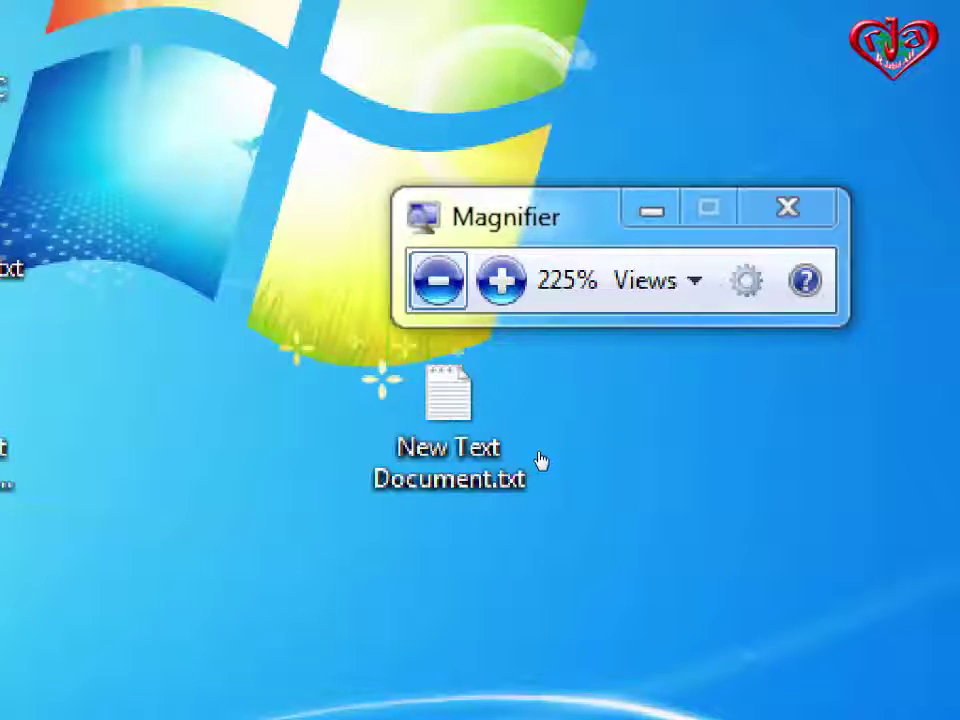
Zoom the full-screen magnification out to 100%
key(super+minus)
key(super+minus)
key(super+minus)
key(super+minus)
key(super+minus)
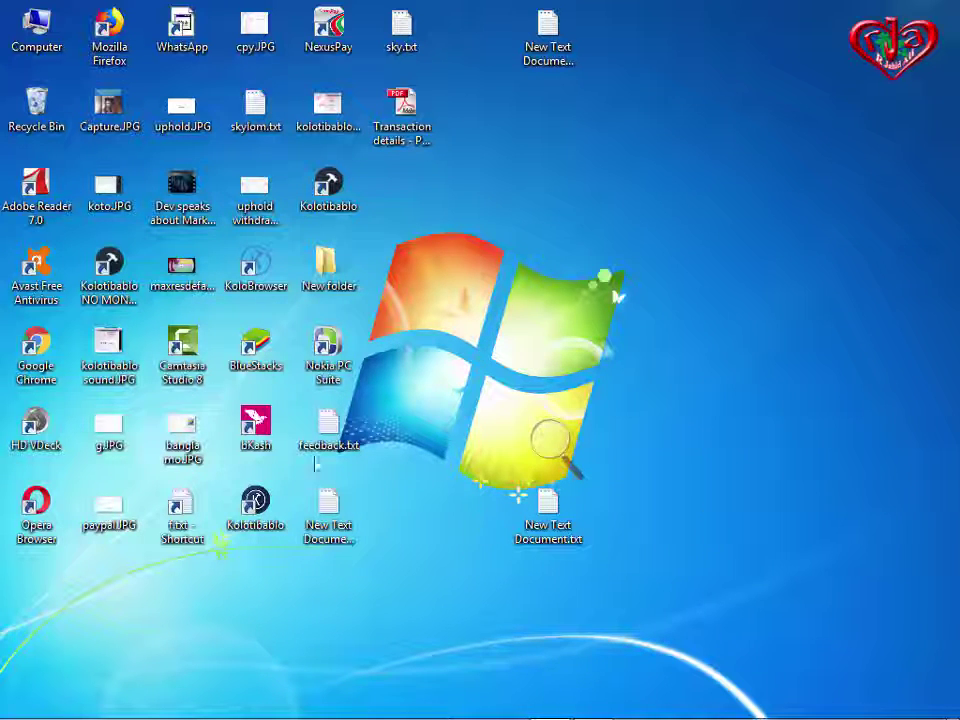
Refresh the desktop several times in a row
right_click(648, 193)
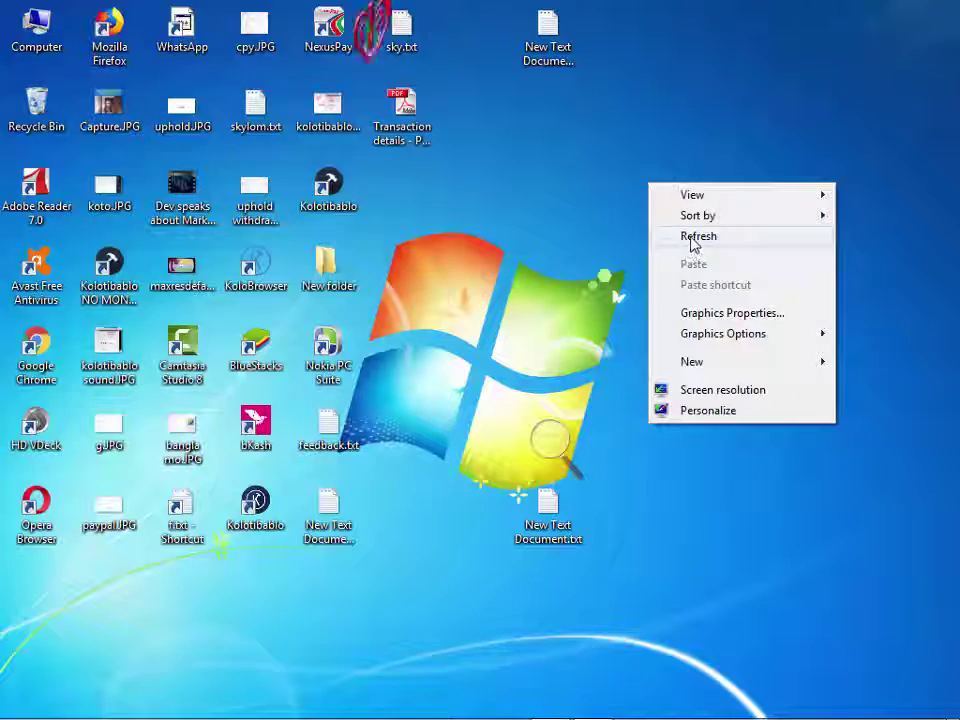
click(692, 249)
right_click(541, 150)
click(625, 205)
right_click(577, 181)
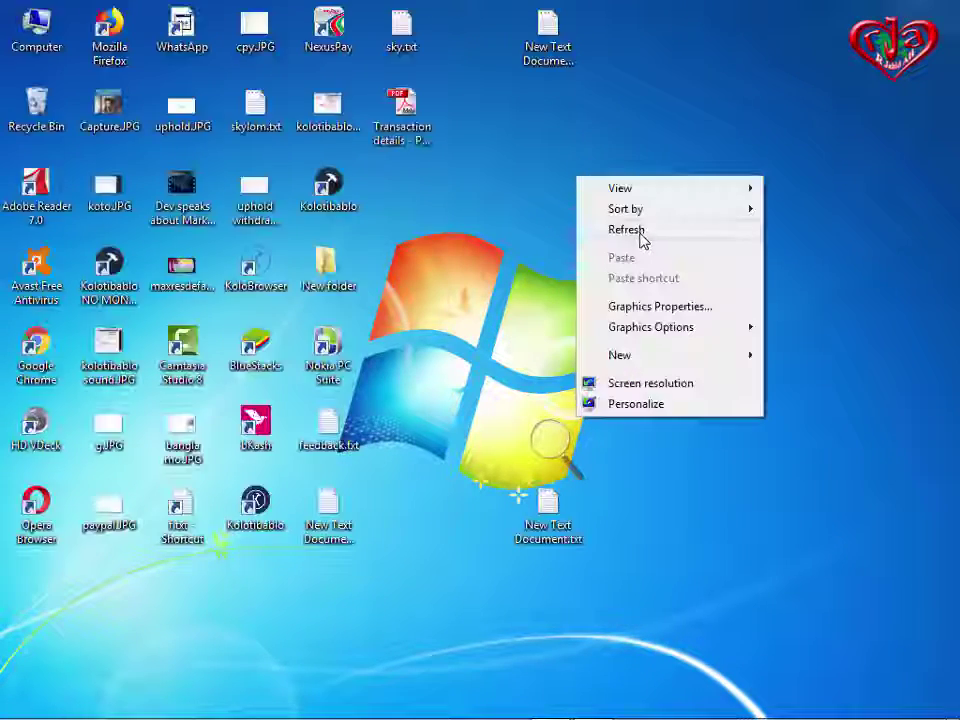
click(639, 232)
right_click(611, 165)
click(669, 226)
right_click(596, 160)
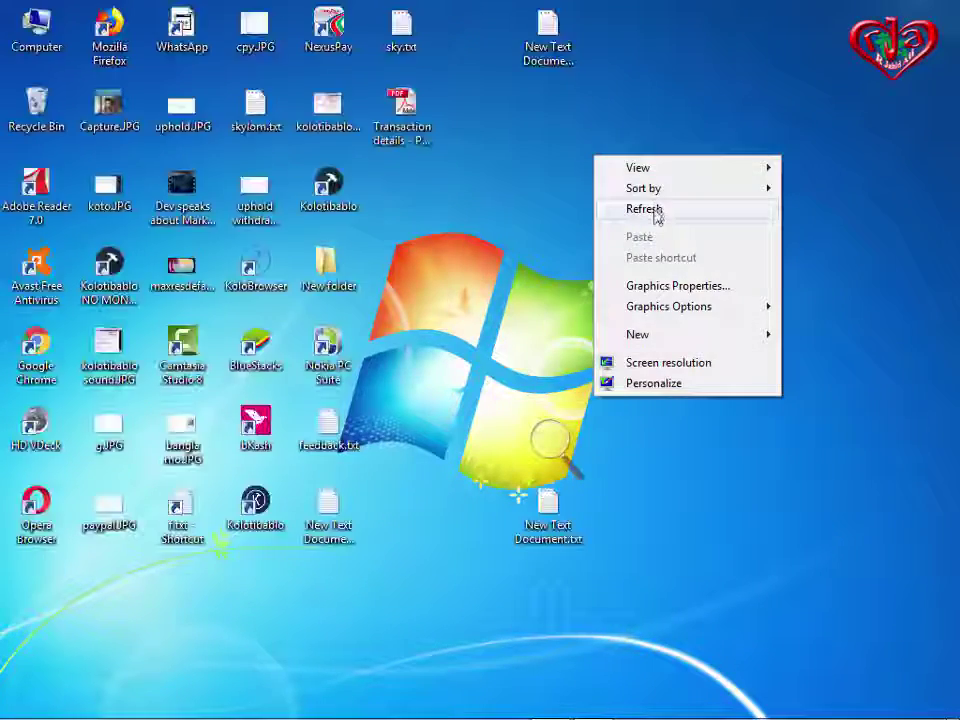
click(654, 214)
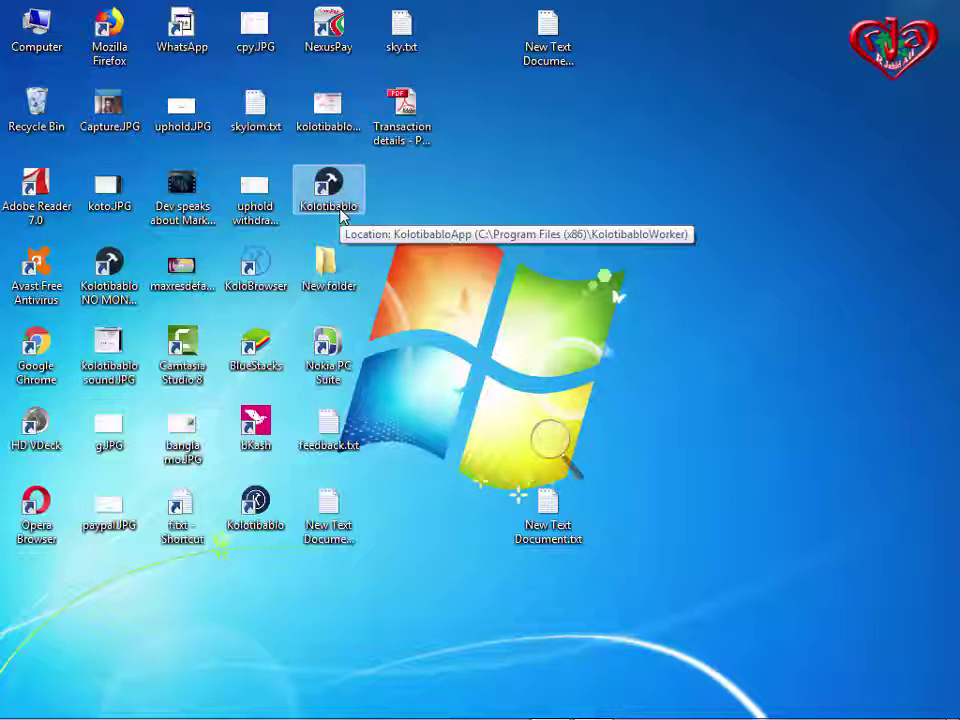
Open 2CaptchaBot and move its window fully into view on the desktop
mouse_move(560, 716)
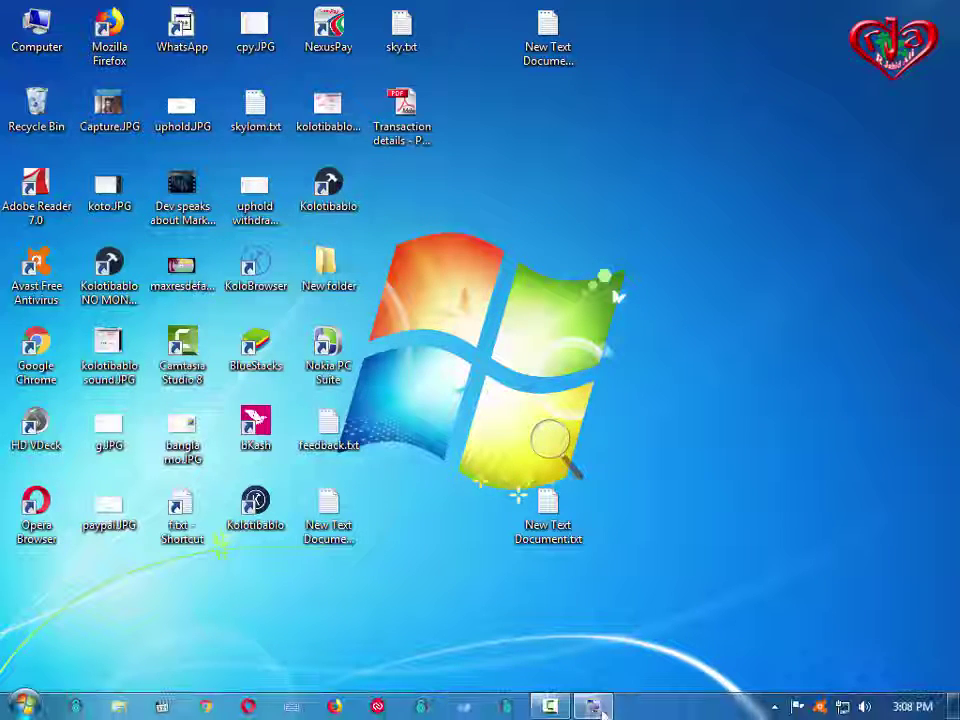
click(510, 706)
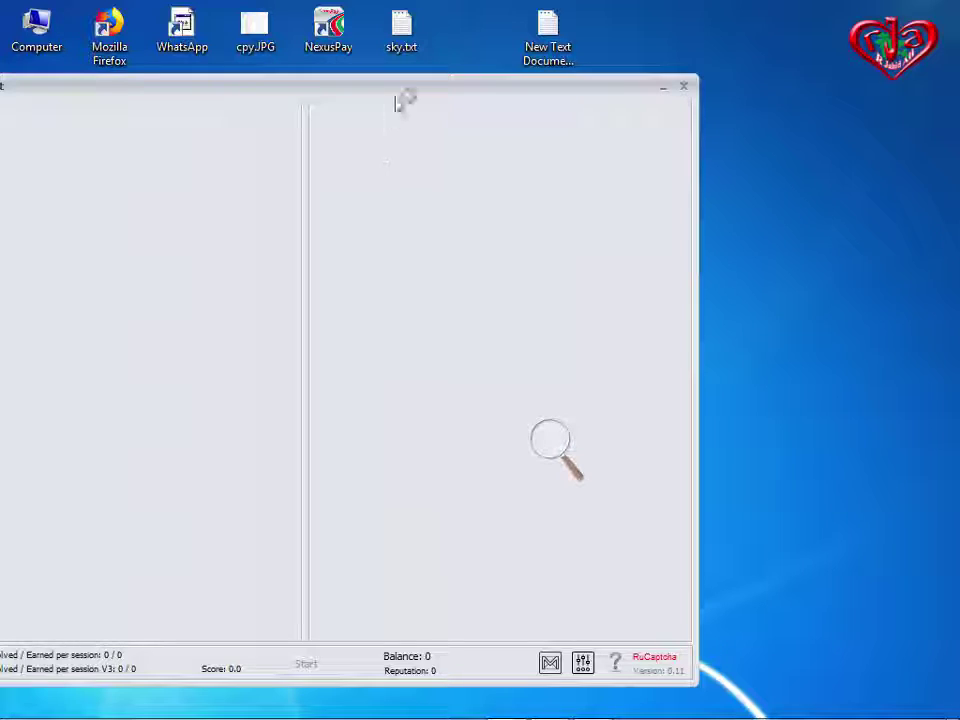
drag(397, 100, 583, 95)
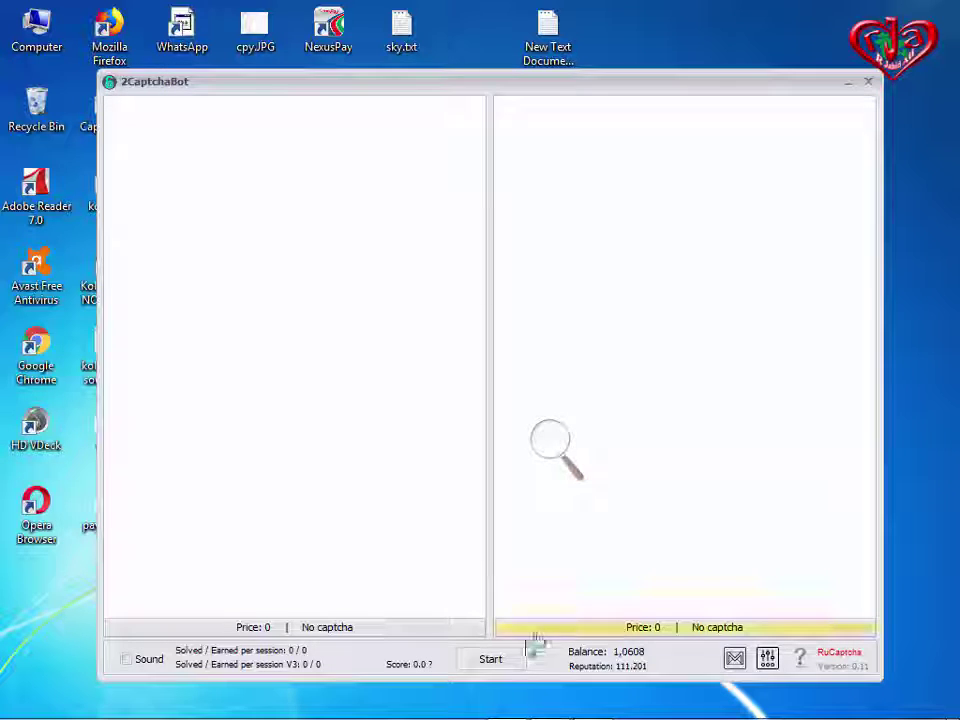
Start the captcha session in 2CaptchaBot and move the Magnifier controls above its window
click(496, 662)
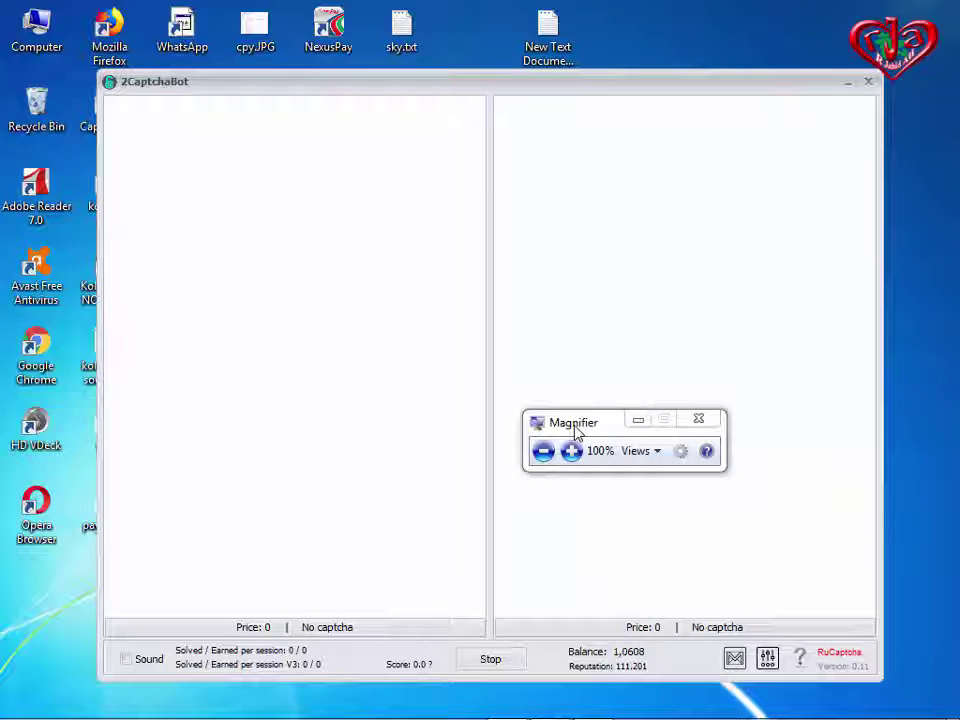
drag(574, 426, 567, 58)
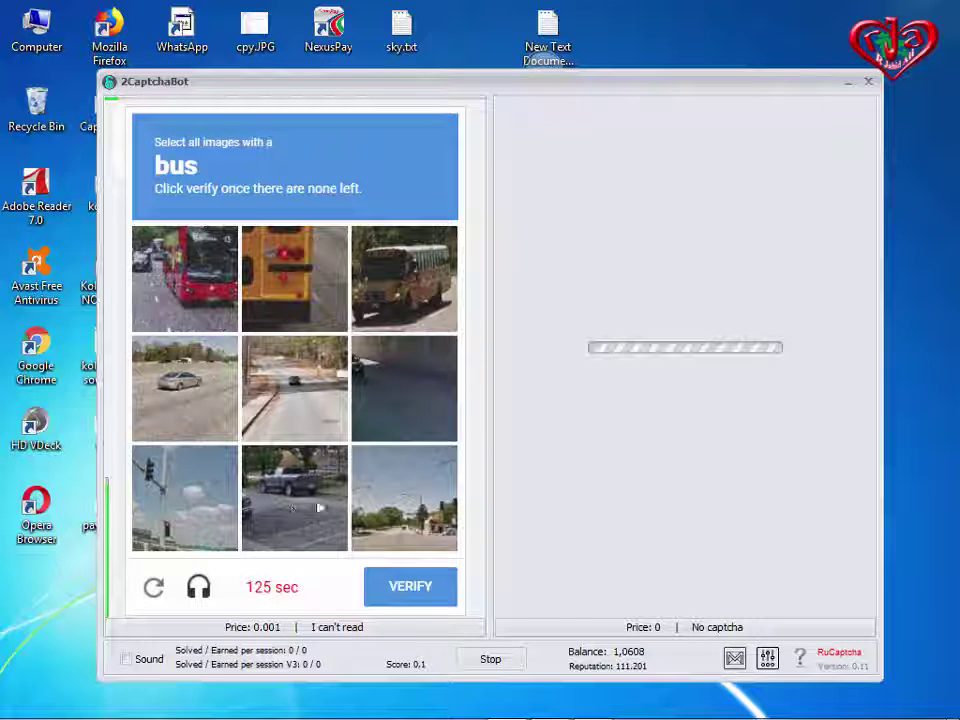
Select the three bus images in the first row of the captcha
click(186, 276)
click(298, 292)
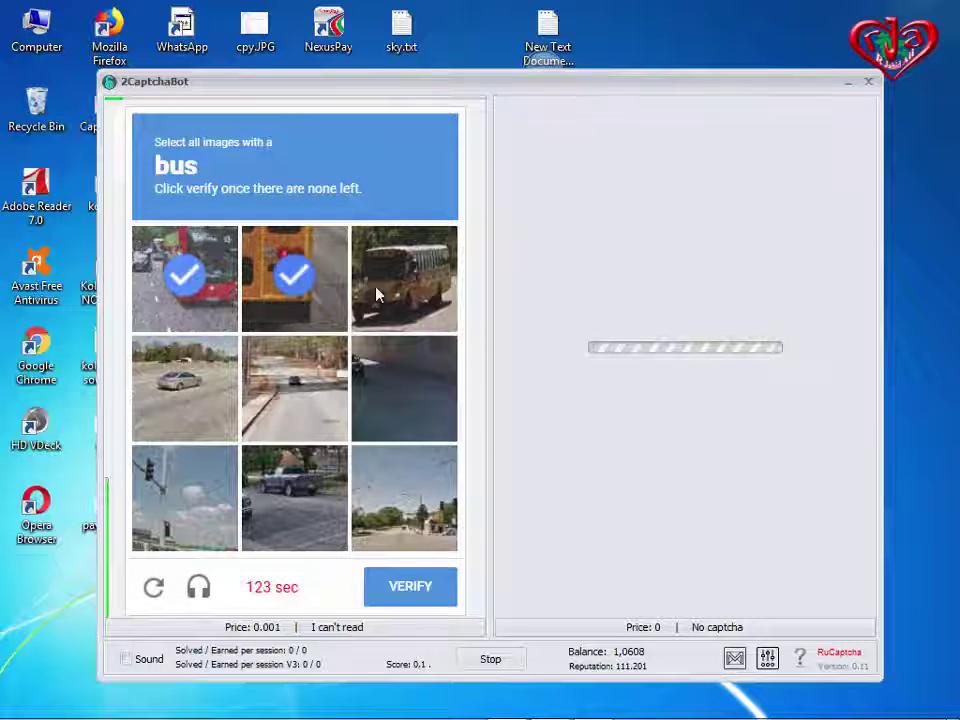
click(378, 294)
Move 2CaptchaBot down to uncover the Magnifier controls and set the magnification to 150%
drag(611, 80, 605, 117)
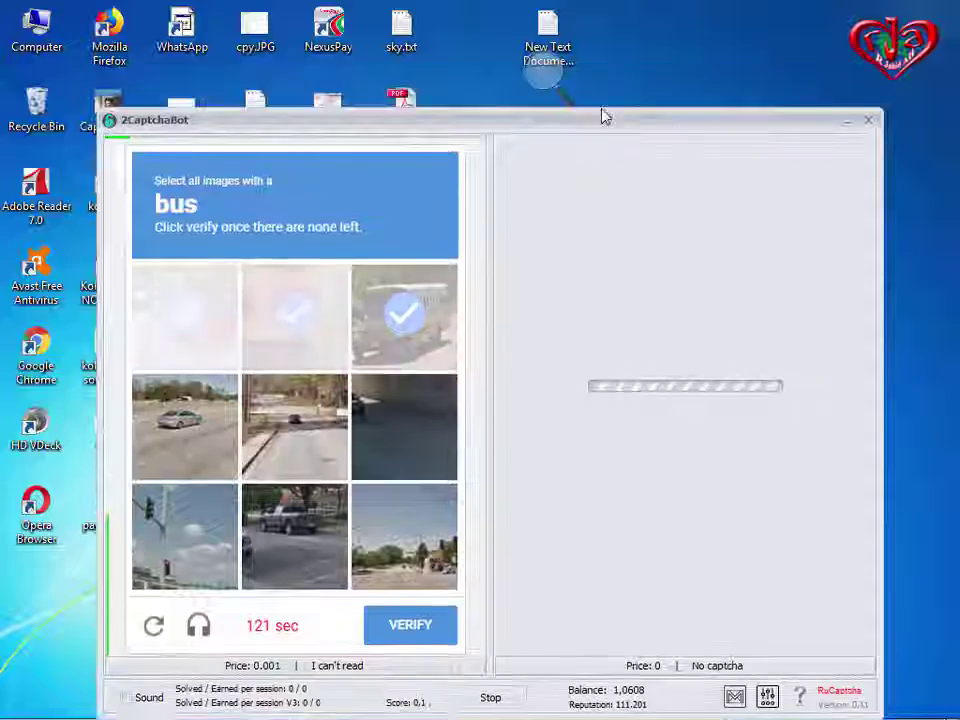
click(566, 83)
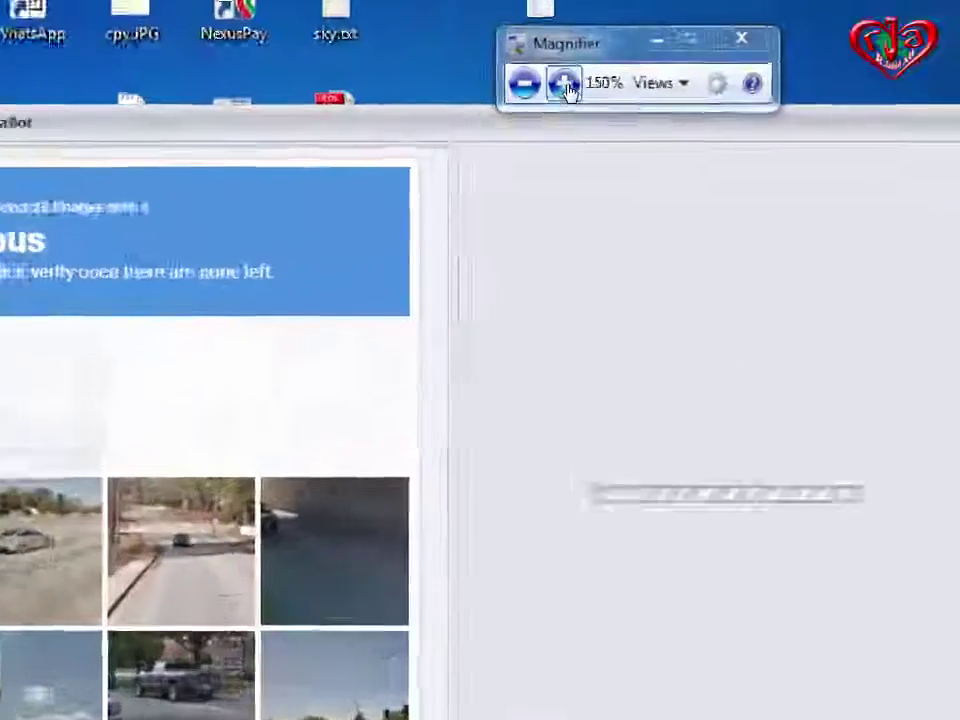
click(565, 83)
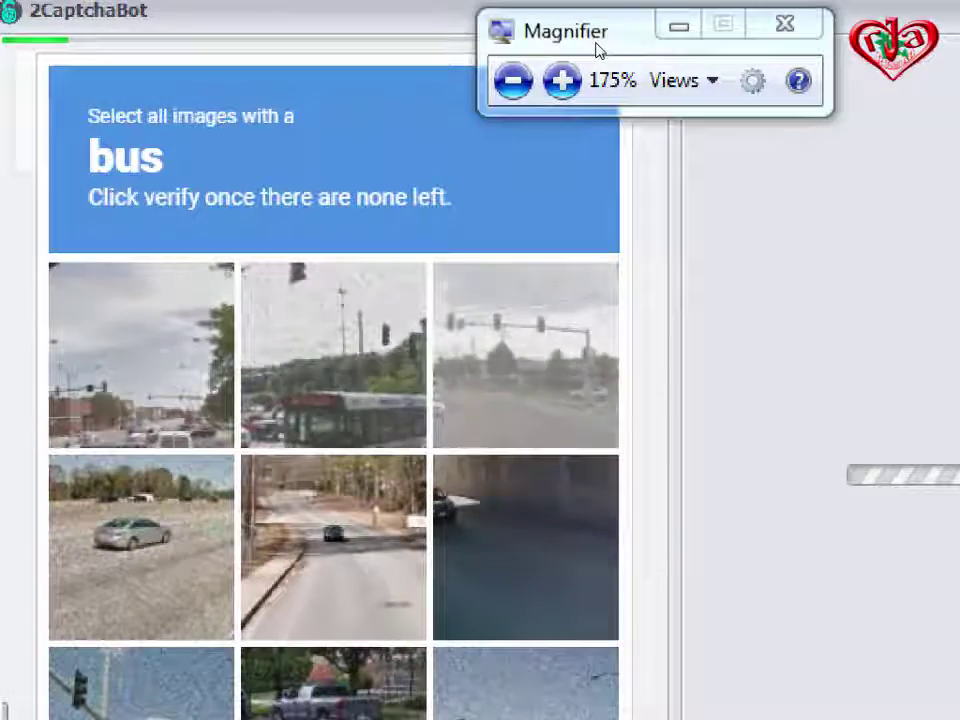
click(512, 81)
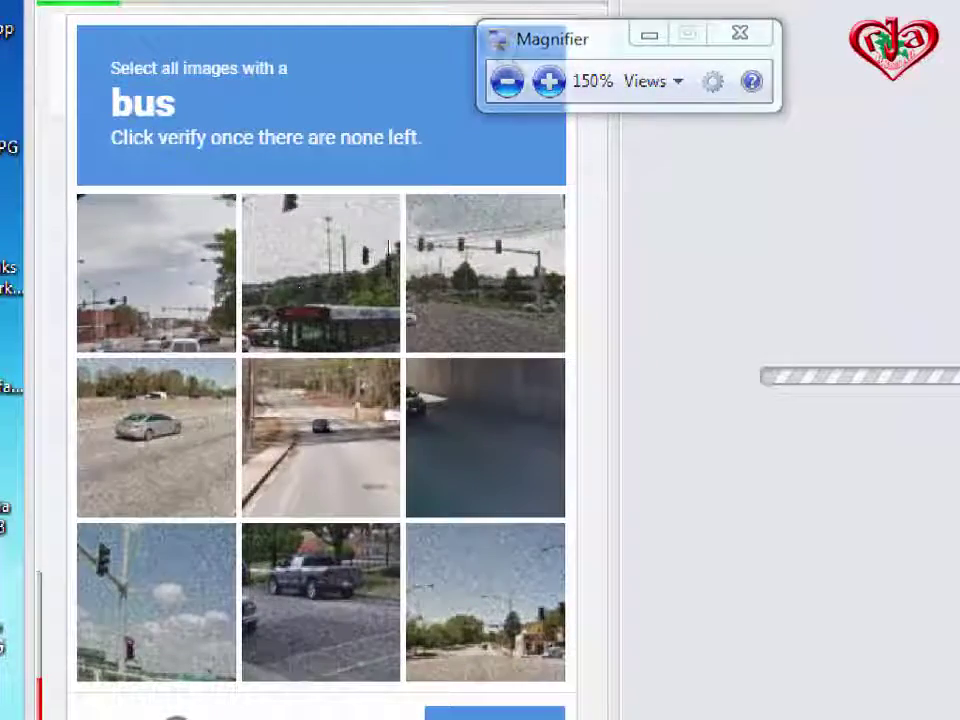
Select the images containing a bus in the magnified captcha, including the replacement school bus in the centre tile
click(380, 230)
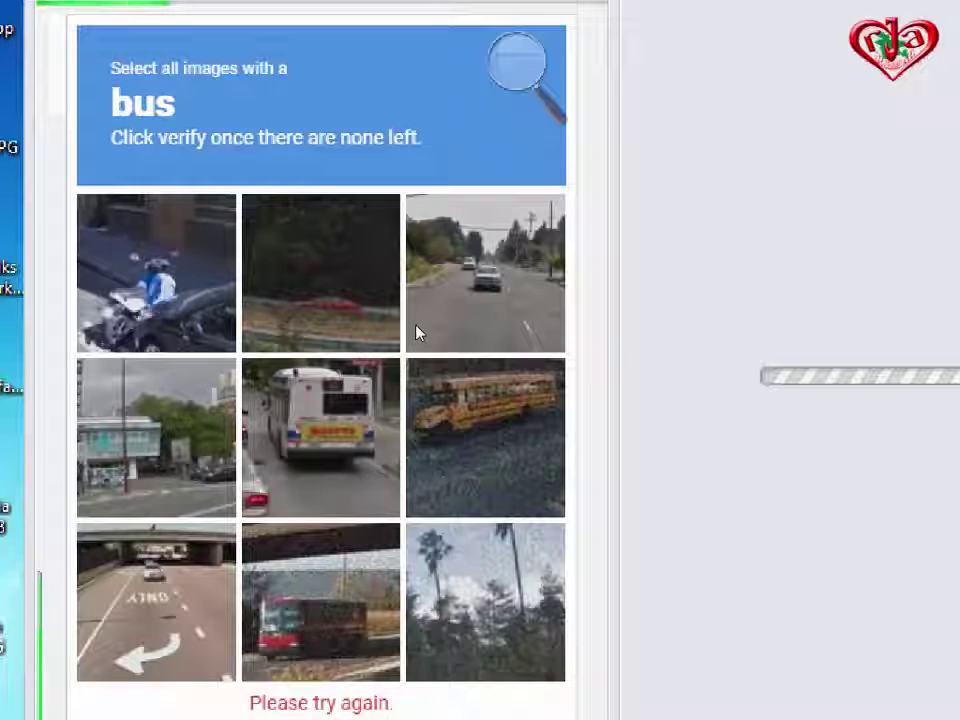
click(320, 437)
click(485, 437)
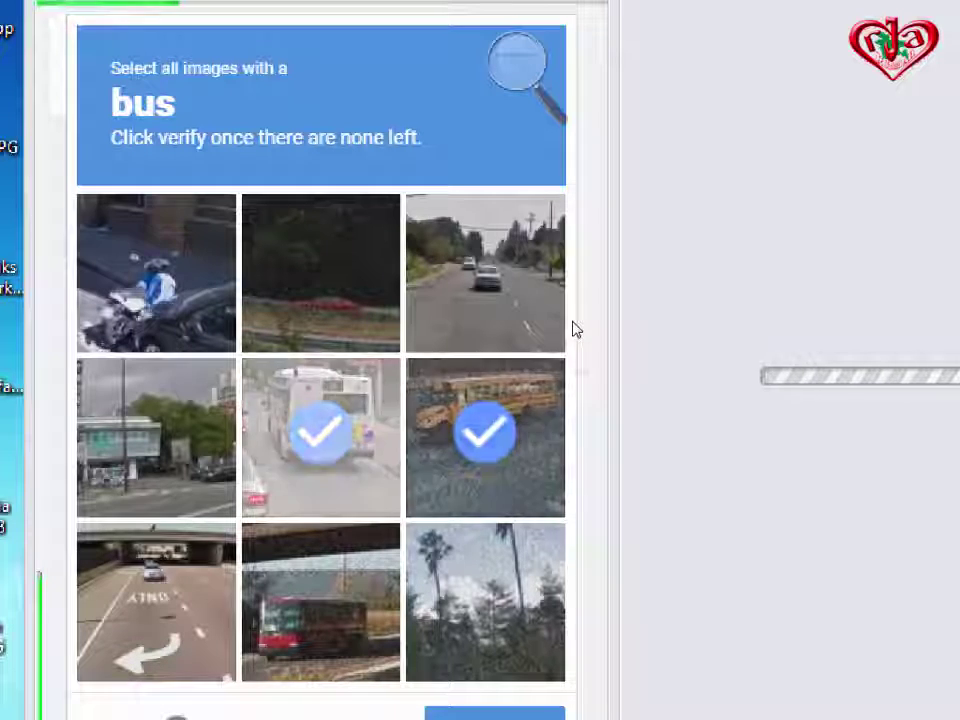
click(360, 560)
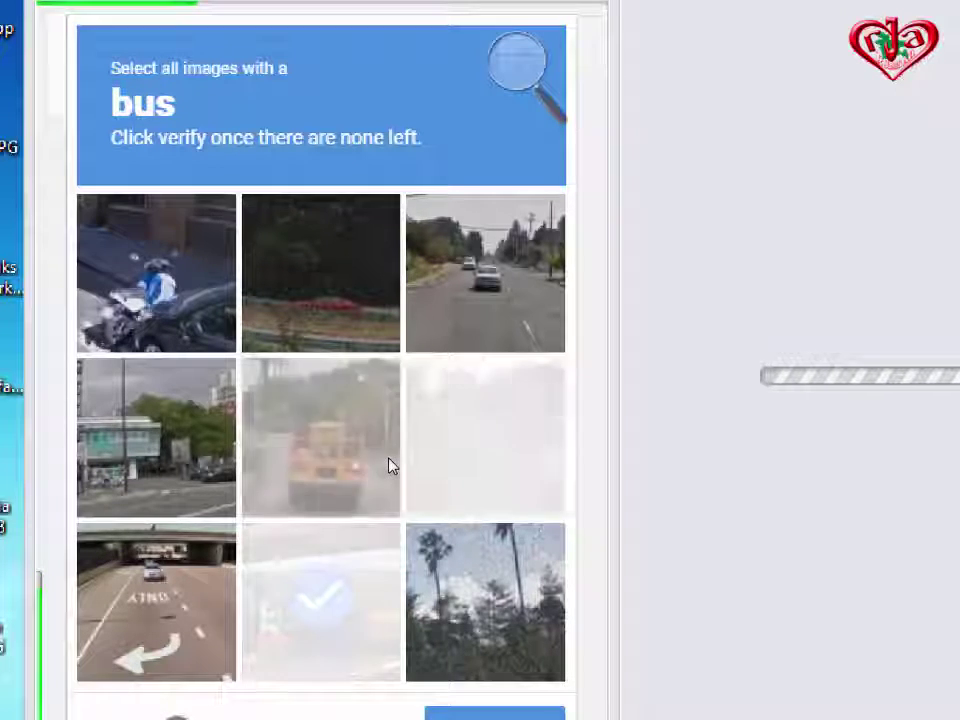
click(385, 370)
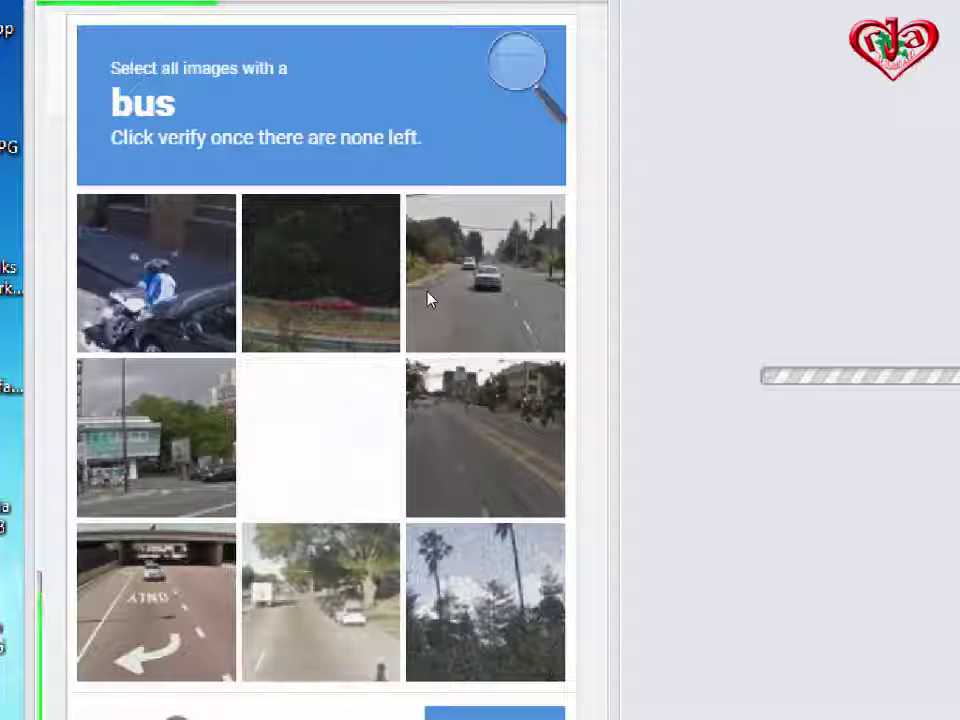
Bring back the Magnifier controls and zoom out to 100%
click(550, 78)
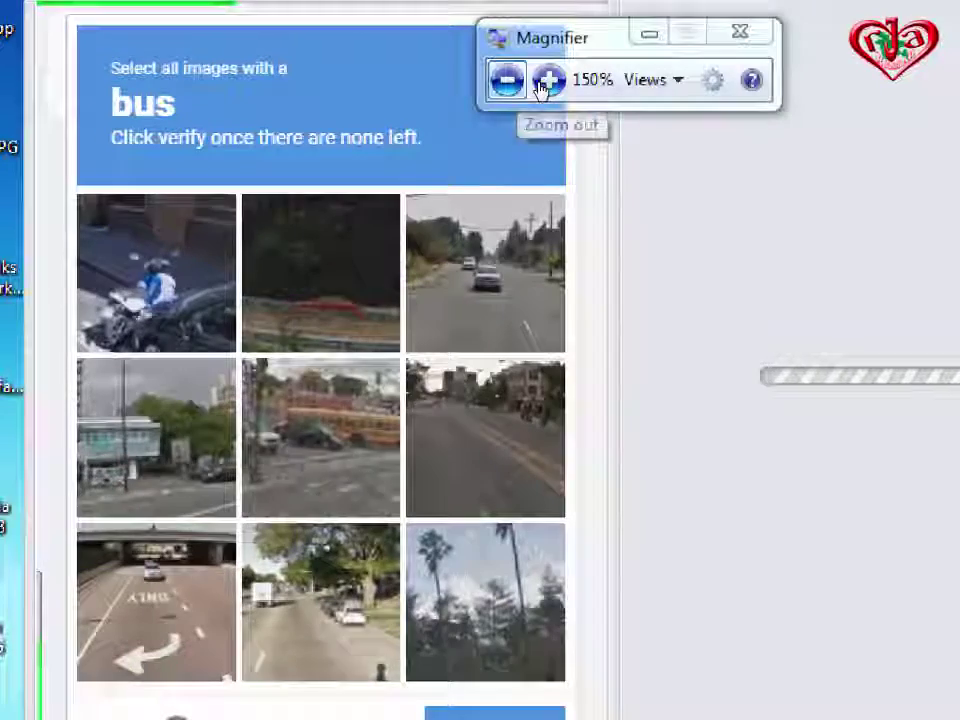
click(542, 81)
click(538, 84)
Select the remaining bus in the centre tile and submit the bus captcha for verification
click(434, 306)
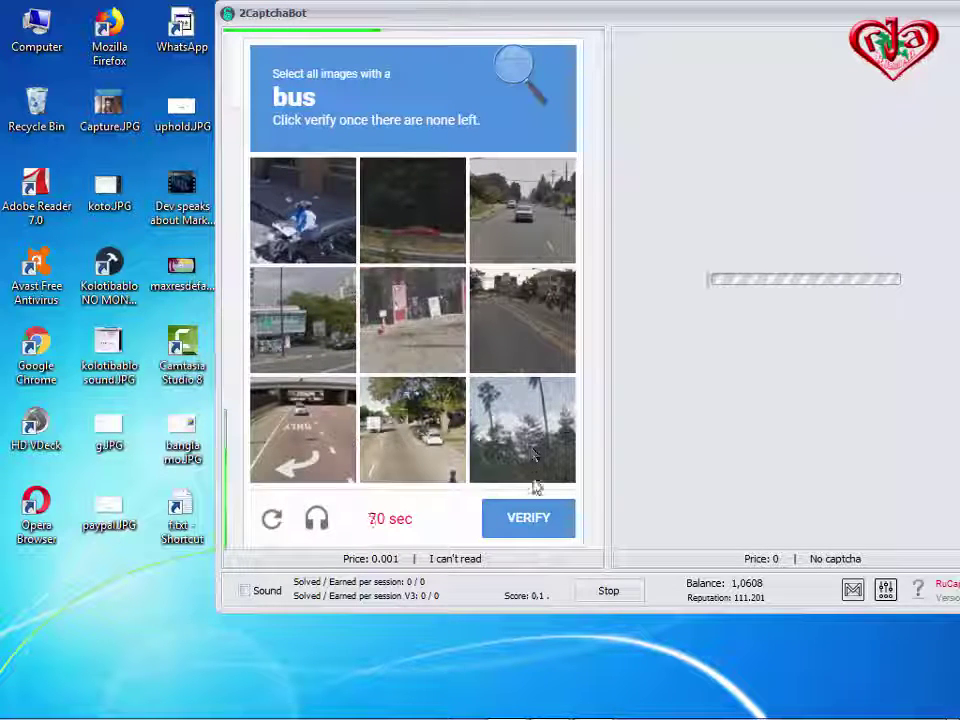
click(530, 522)
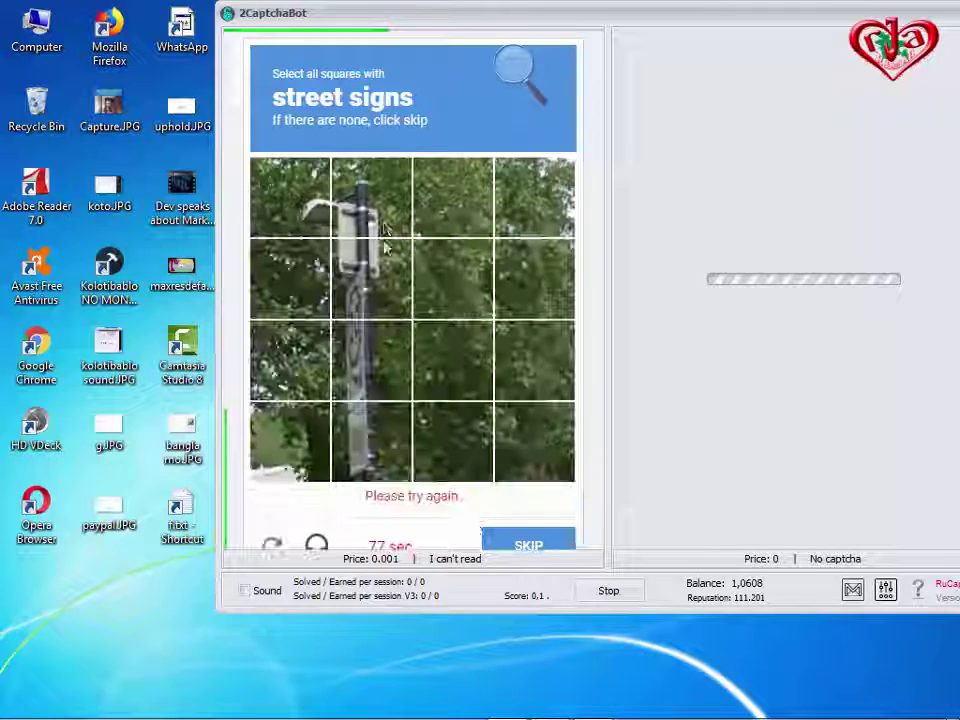
Select the four squares along the sign pole in front of the trees in the street signs captcha
click(371, 197)
click(371, 278)
click(371, 441)
click(387, 392)
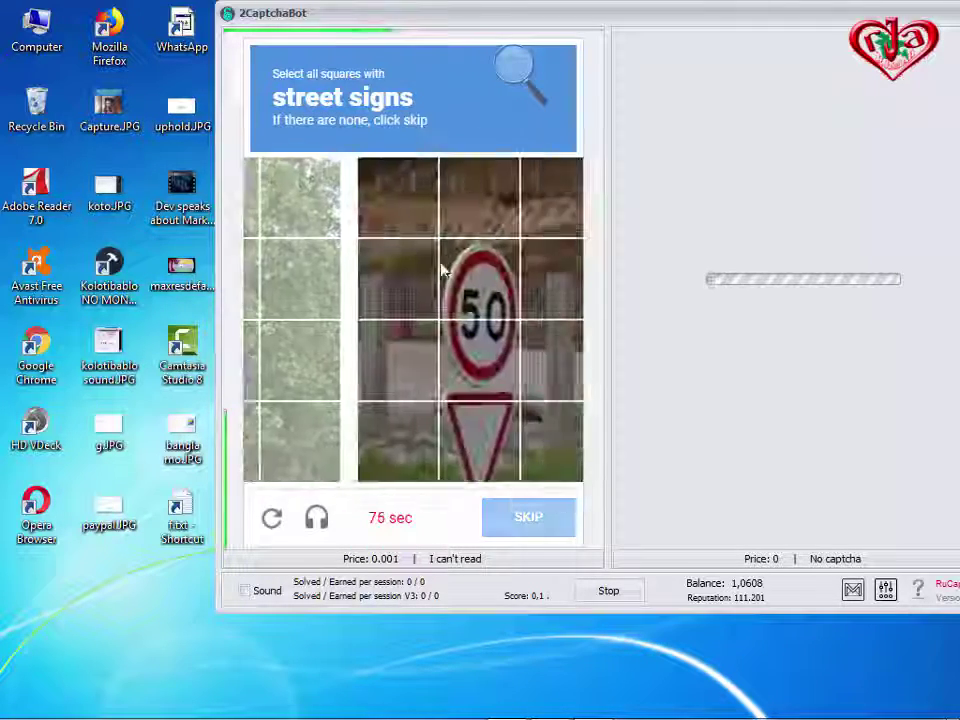
Select the three squares covering the 50 speed limit and triangular signs and submit the street signs answer
click(371, 278)
click(371, 441)
click(386, 381)
click(528, 517)
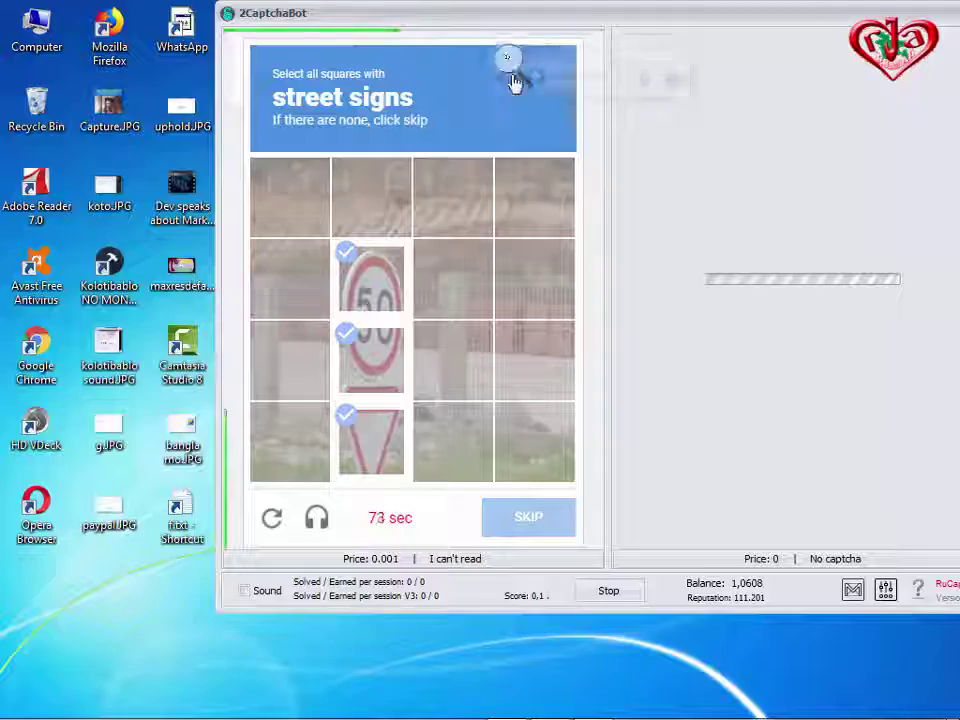
Magnify the captcha to 150% and select the six squares covering the scrap removal sign
click(514, 72)
click(533, 75)
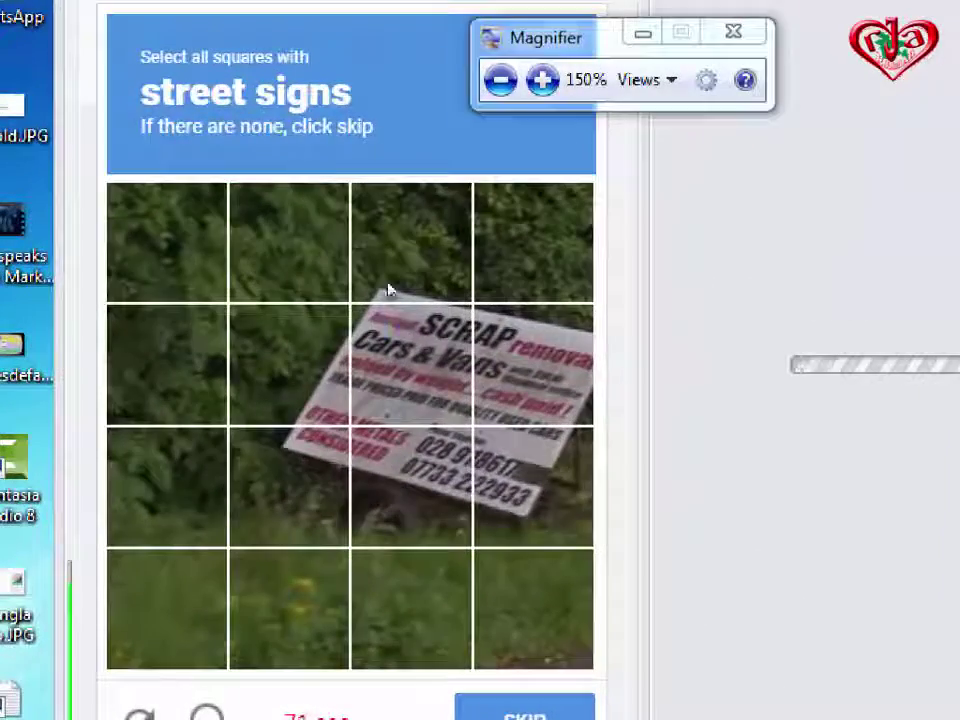
click(302, 359)
click(418, 359)
click(533, 359)
click(533, 475)
click(418, 475)
click(302, 475)
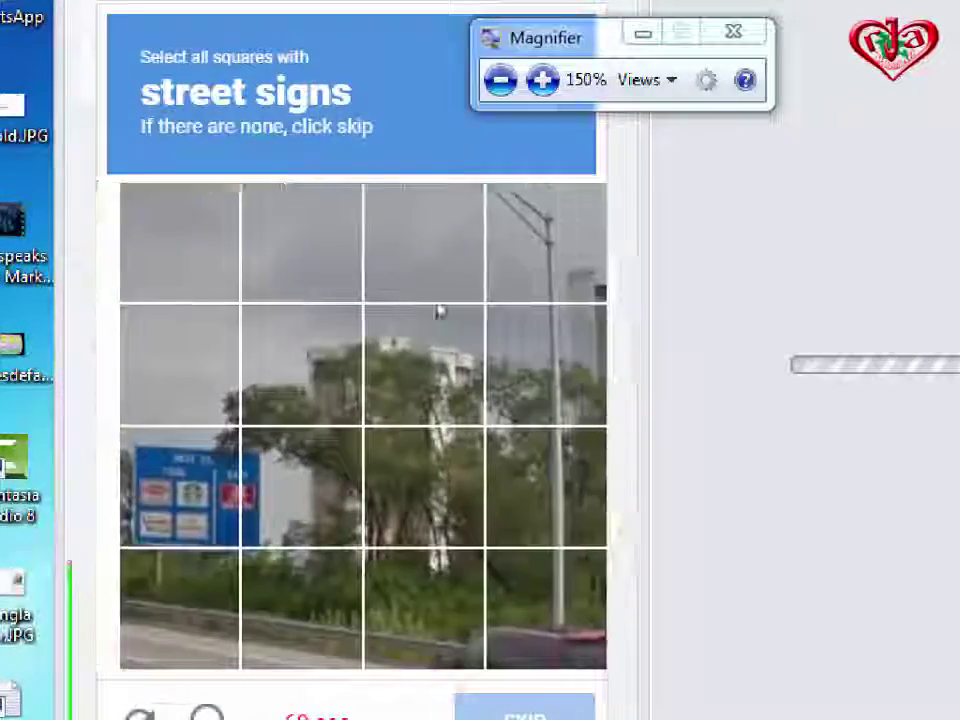
Select the squares covering the blue roadside sign, followed by those covering the green highway signs in the next picture
click(167, 482)
click(289, 482)
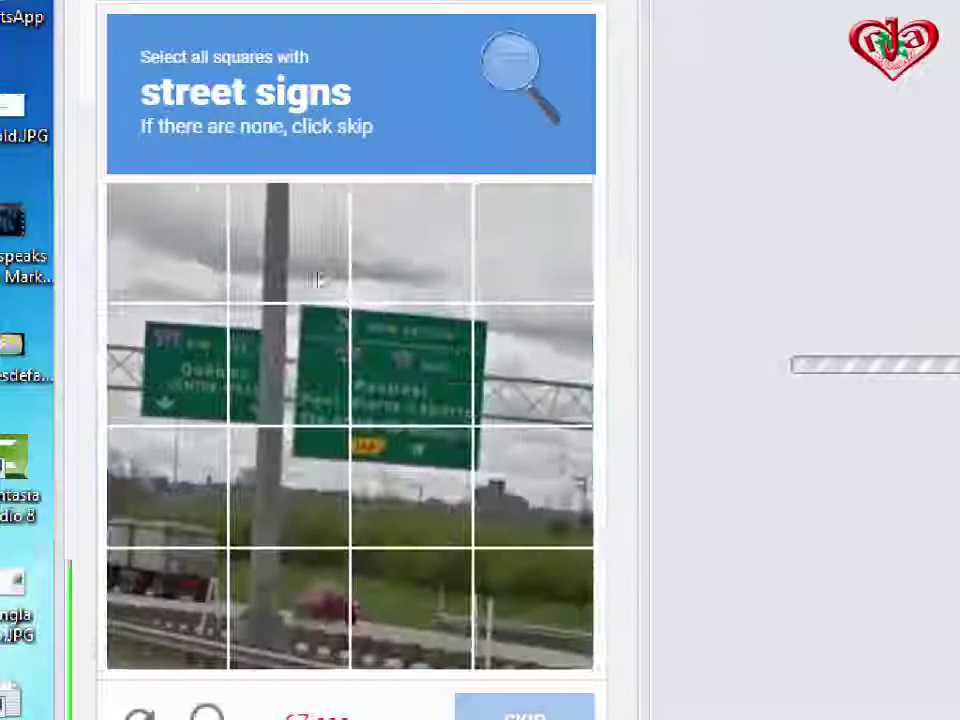
click(167, 365)
click(289, 365)
click(411, 365)
click(533, 365)
click(533, 485)
click(411, 485)
click(289, 485)
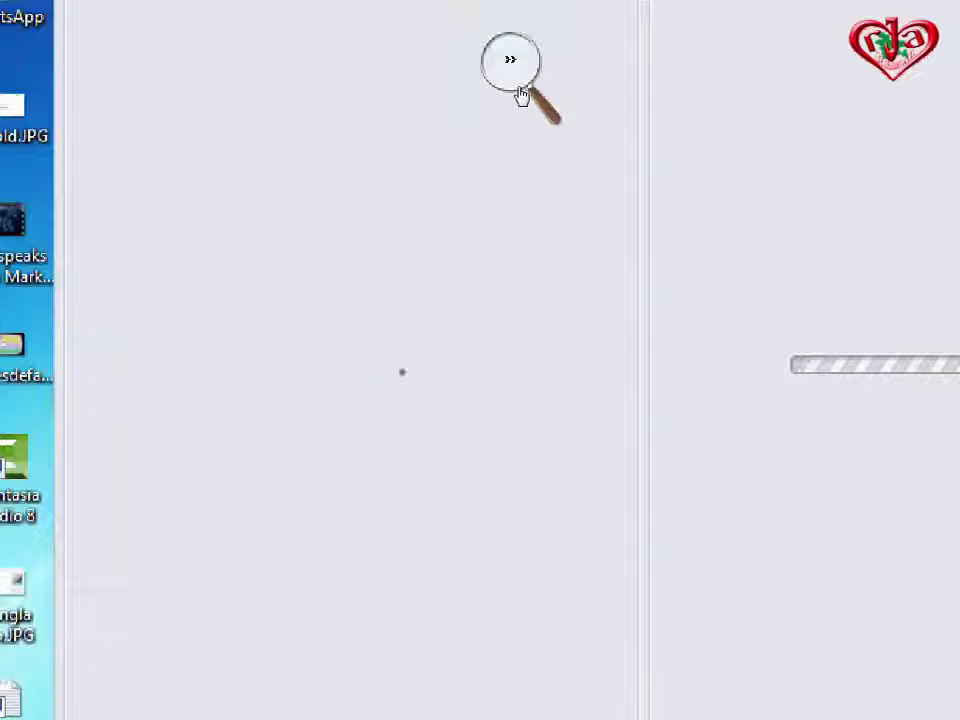
Return the magnification to 100% and stop the captcha session in 2CaptchaBot
click(520, 94)
click(514, 92)
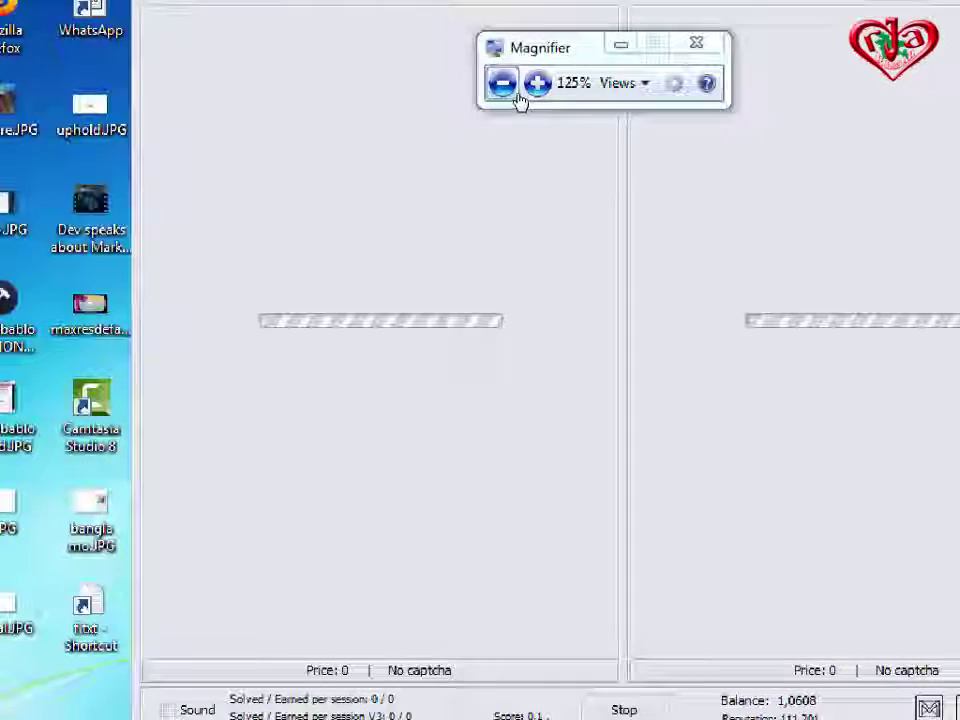
click(516, 94)
click(617, 596)
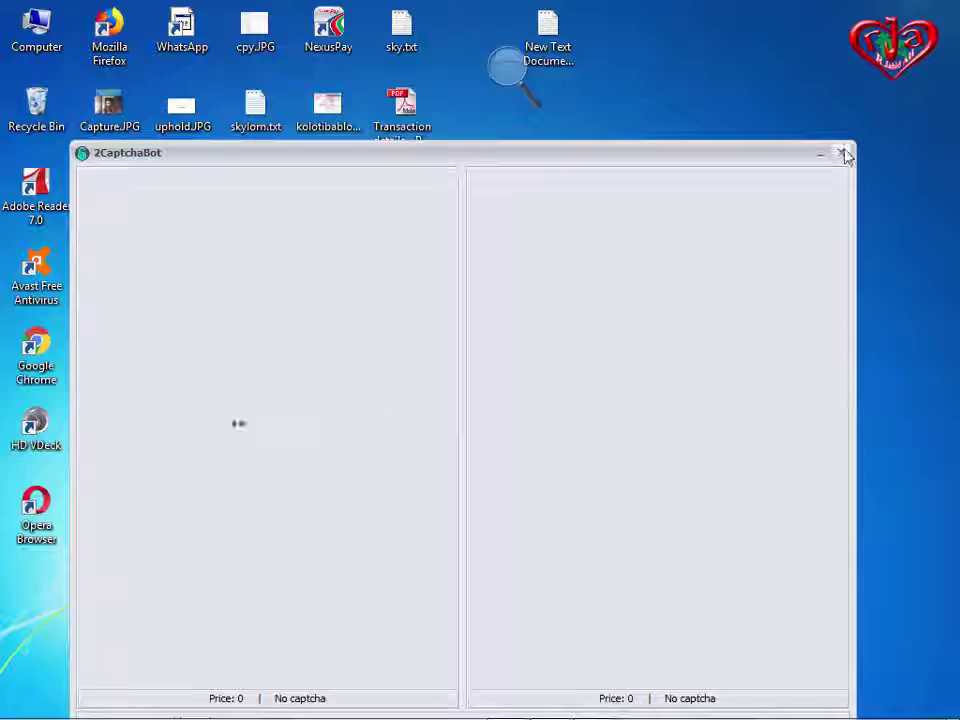
Close 2CaptchaBot, confirming the exit, and close the Magnifier window
click(843, 155)
click(463, 471)
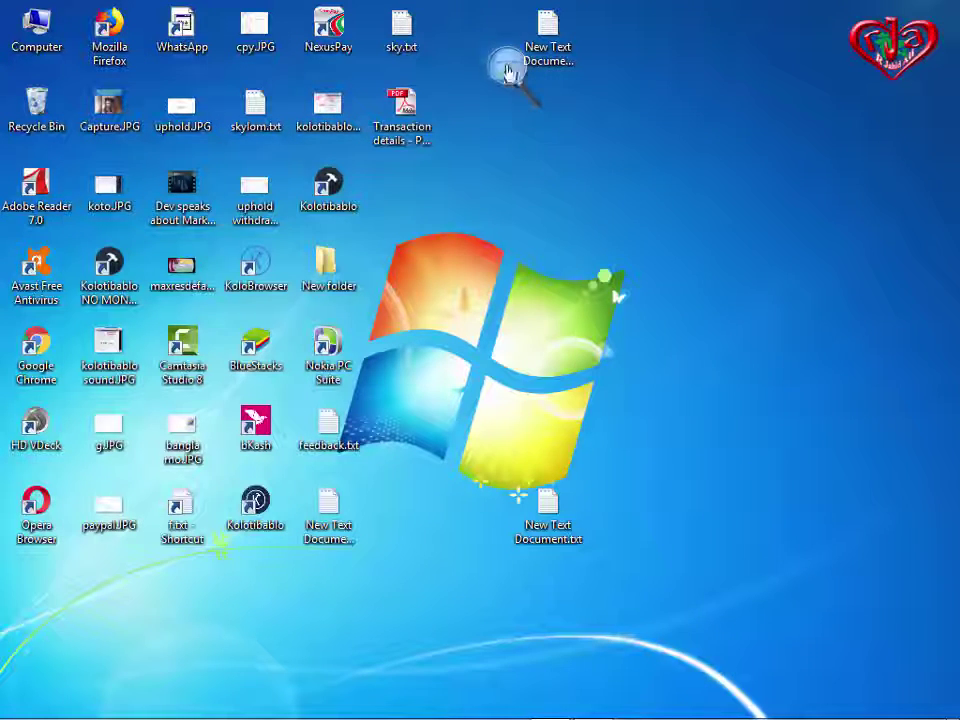
click(670, 55)
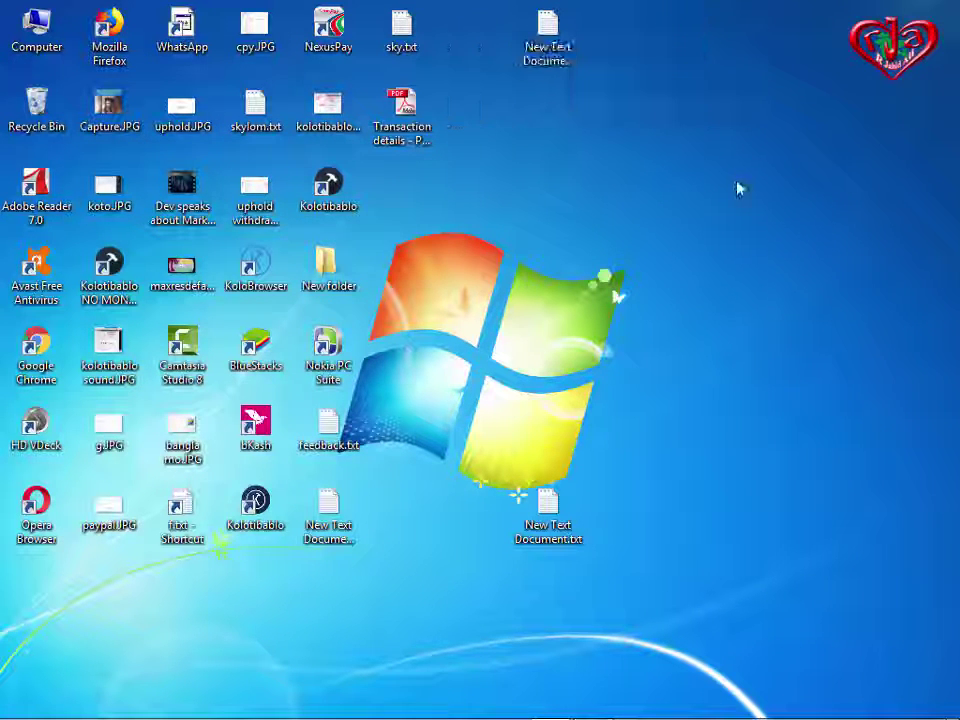
Refresh the Windows desktop three times
right_click(656, 115)
click(700, 166)
right_click(676, 100)
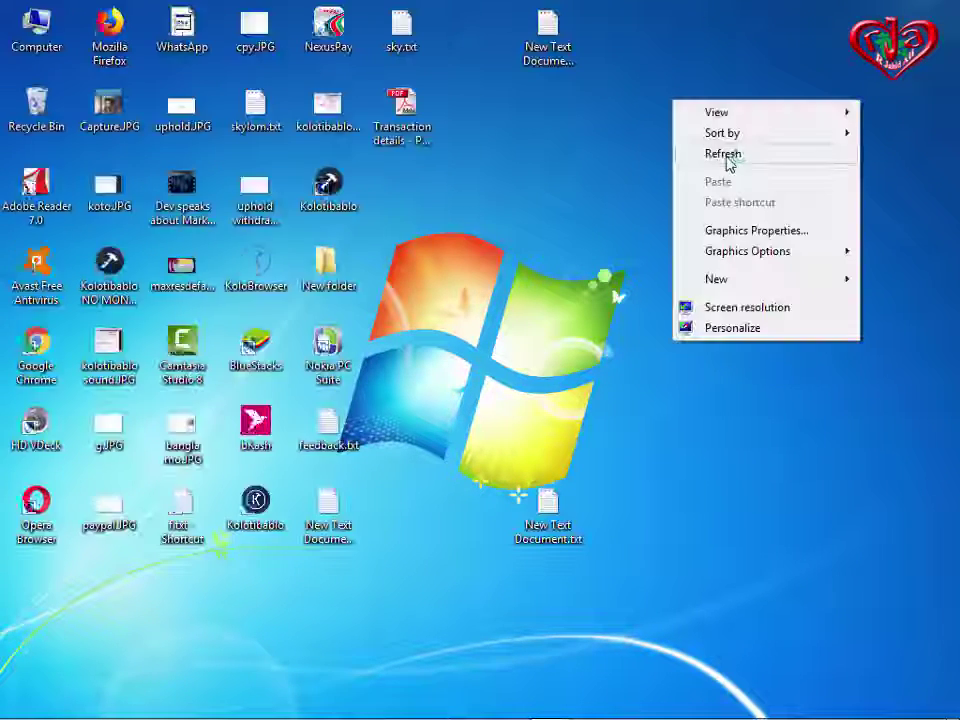
click(729, 157)
right_click(695, 97)
click(741, 152)
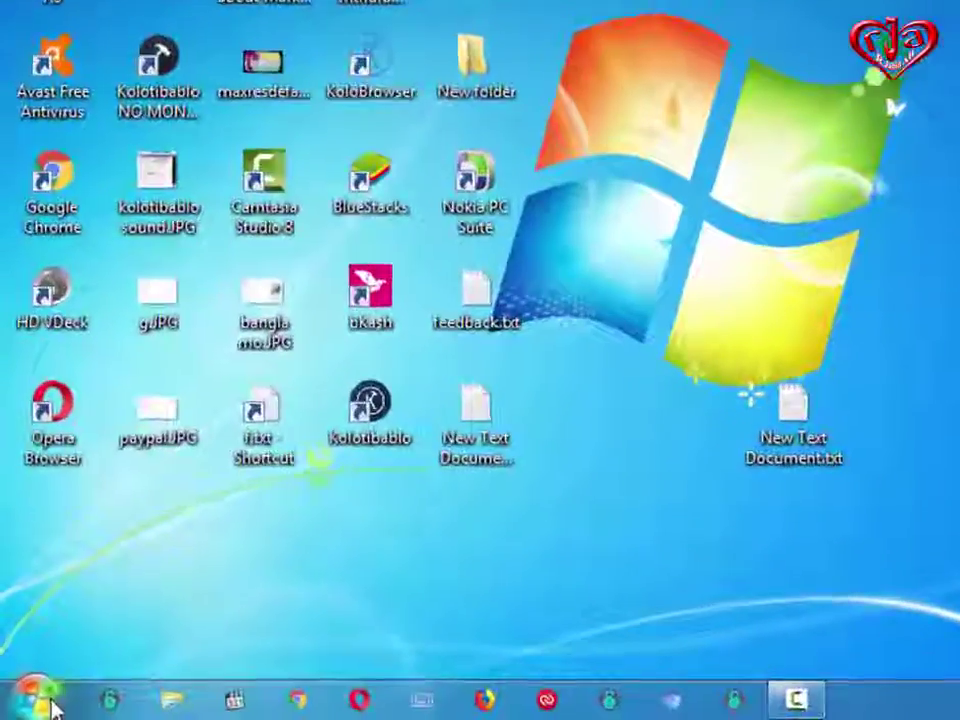
Open the Ease of Access Center in Control Panel to locate the Start Magnifier option, and close the window
click(25, 712)
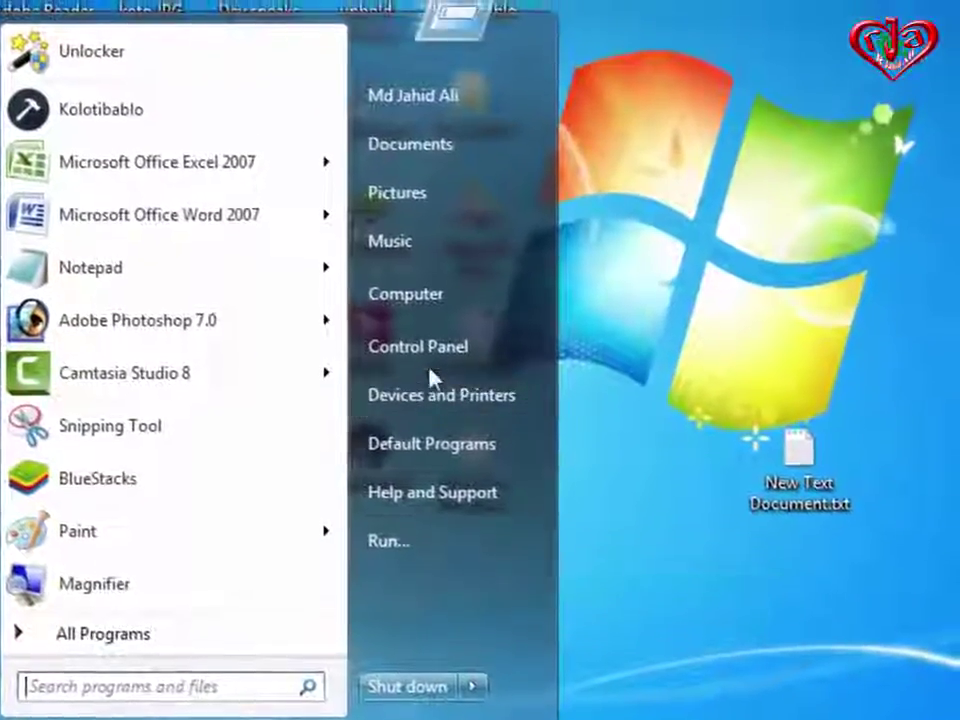
click(421, 328)
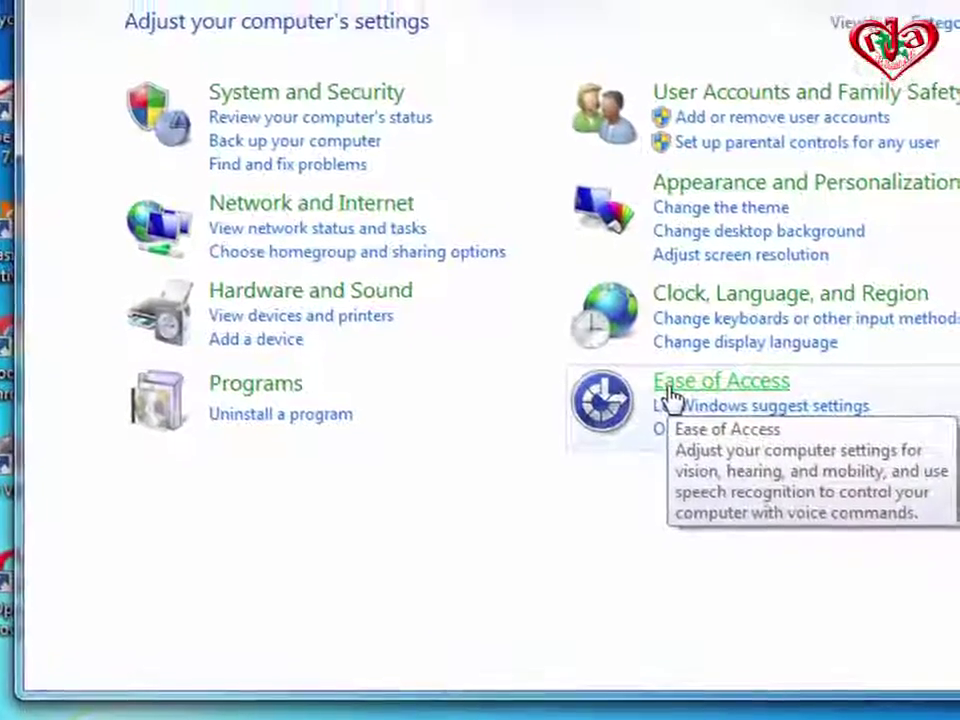
click(668, 396)
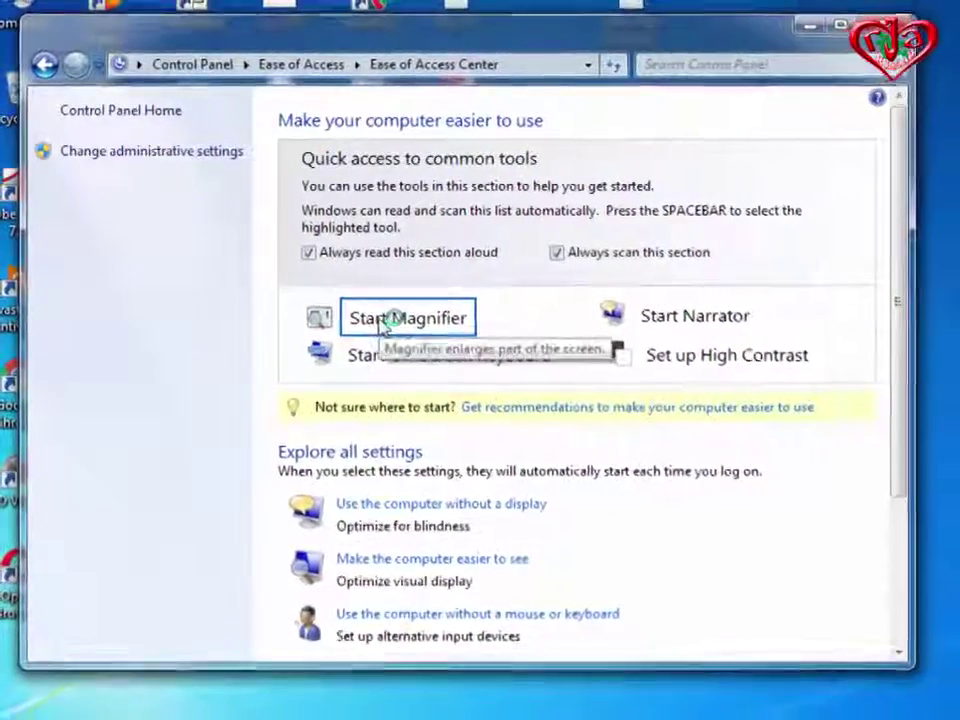
key(space)
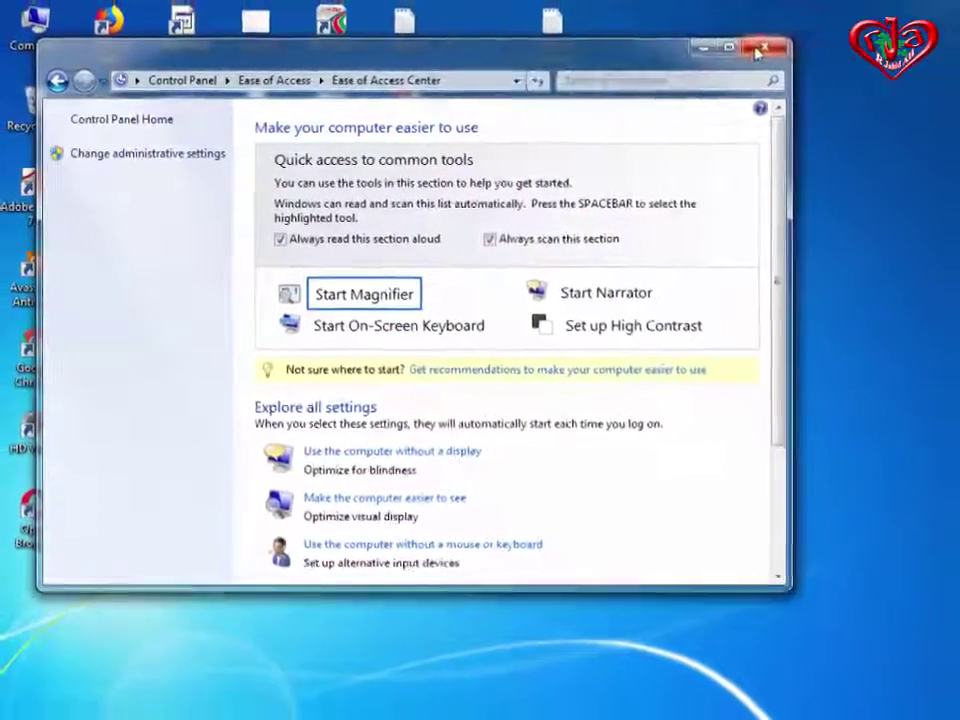
click(779, 44)
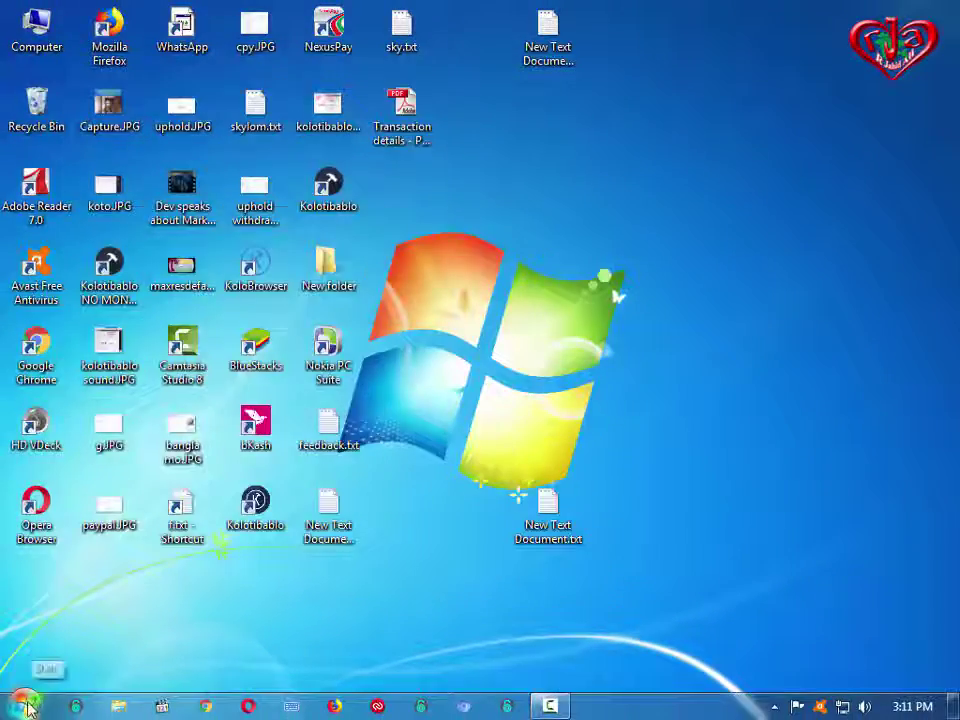
Search the installed programs and settings for "magnifier"
click(24, 705)
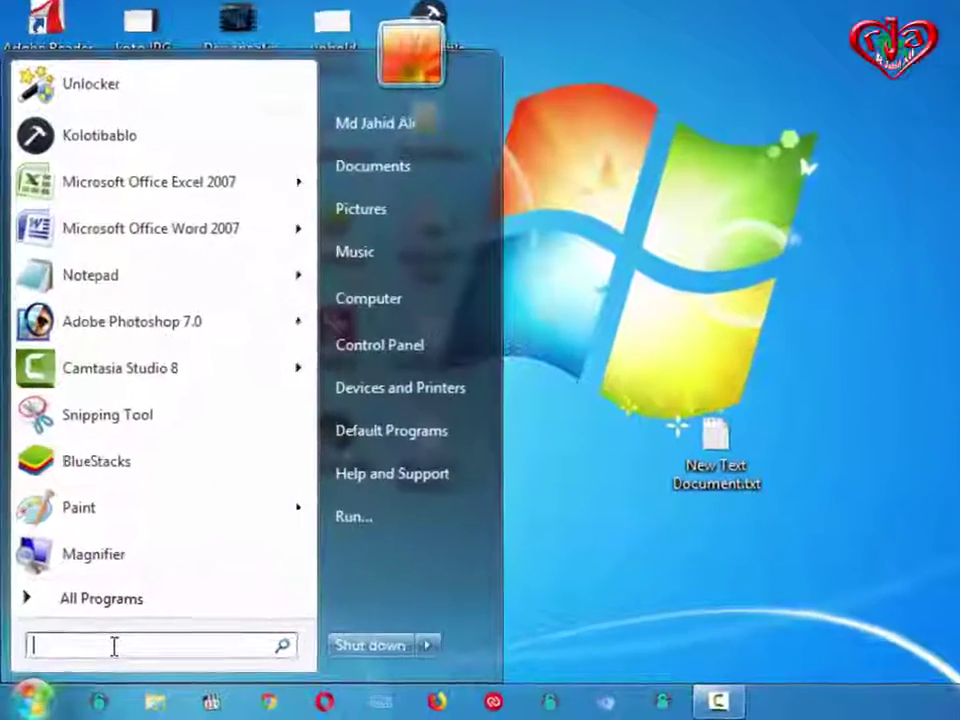
text(magf)
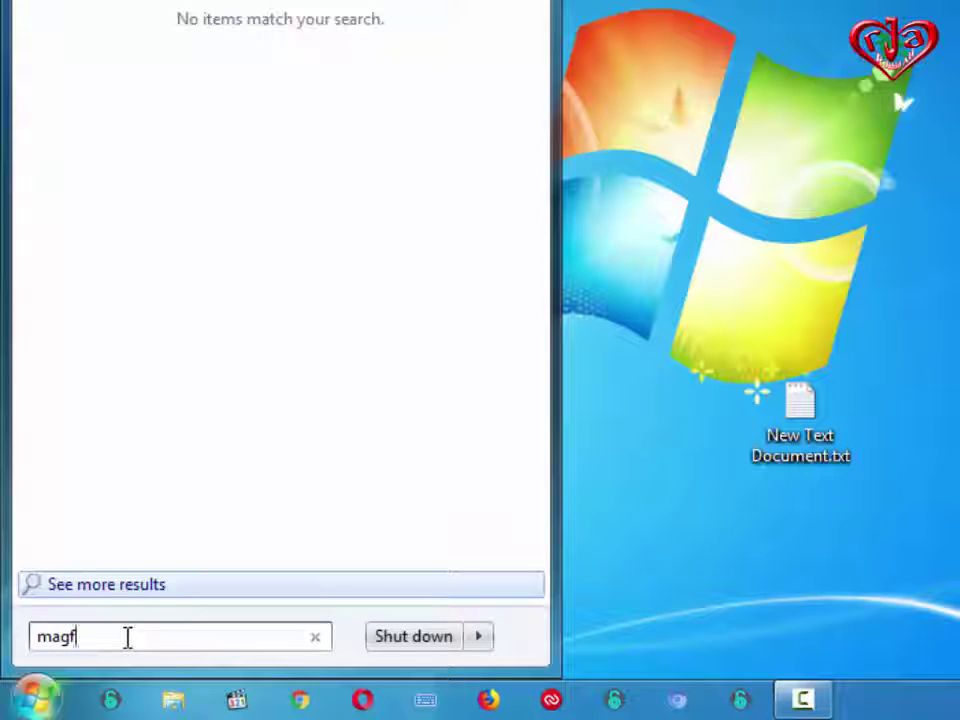
key(BackSpace)
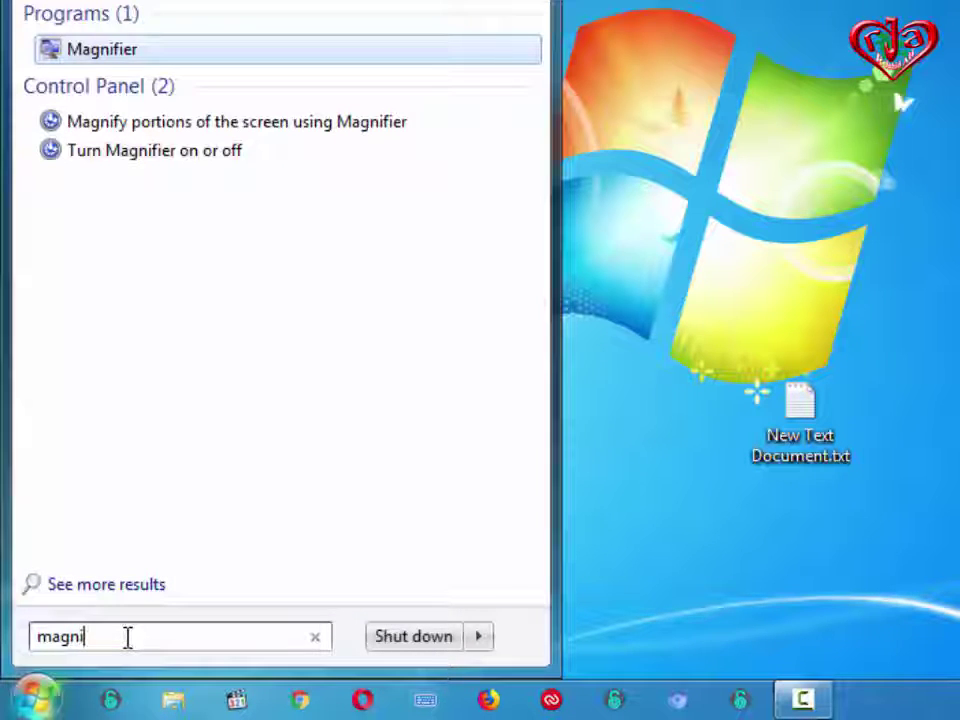
text(nife)
key(BackSpace)
text(ier)
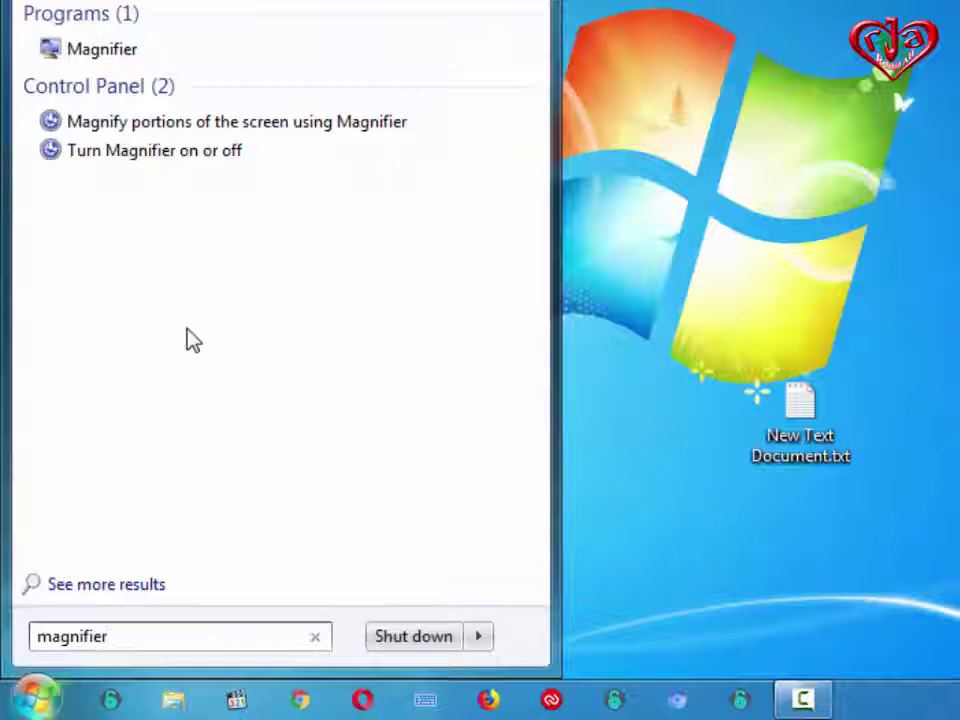
Shorten the program search to "mag" to launch Magnifier, and close its window
key(BackSpace)
key(BackSpace)
key(BackSpace)
key(BackSpace)
key(BackSpace)
key(BackSpace)
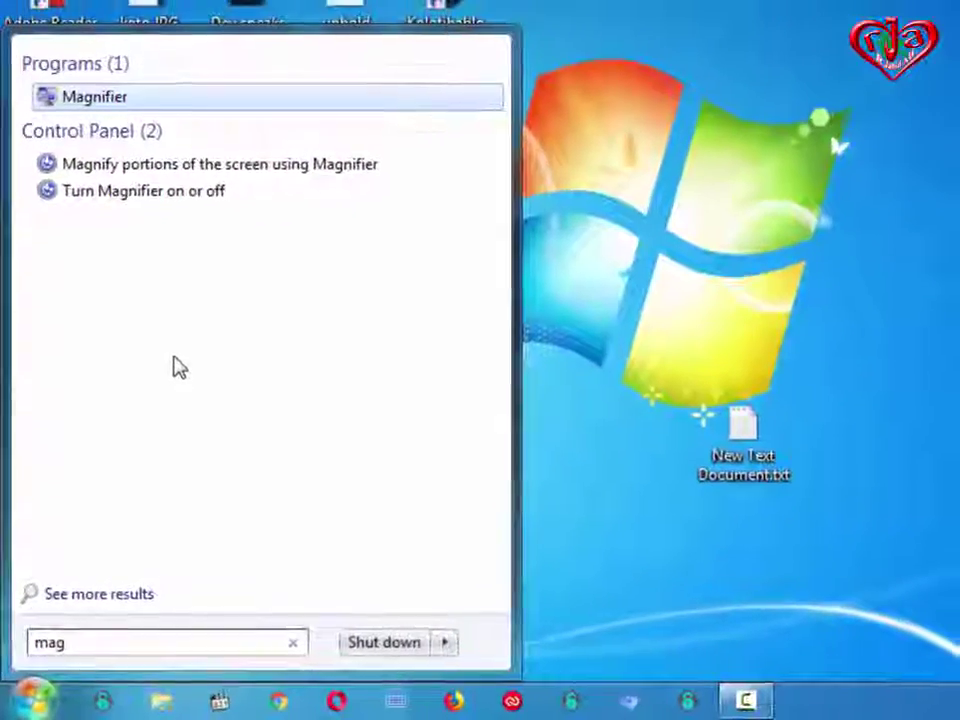
click(105, 114)
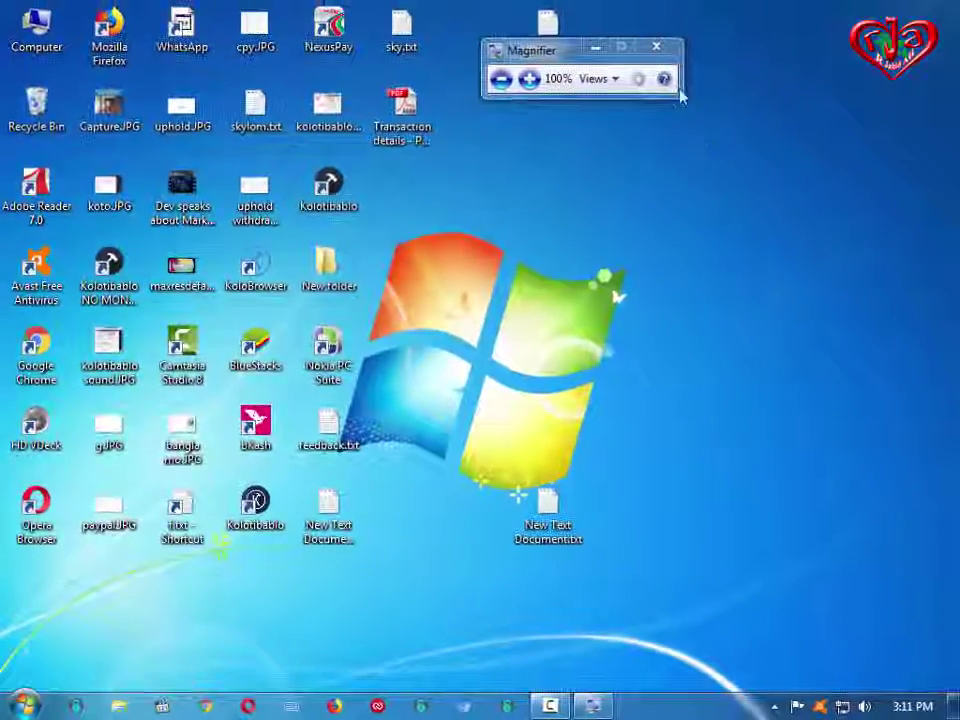
click(657, 48)
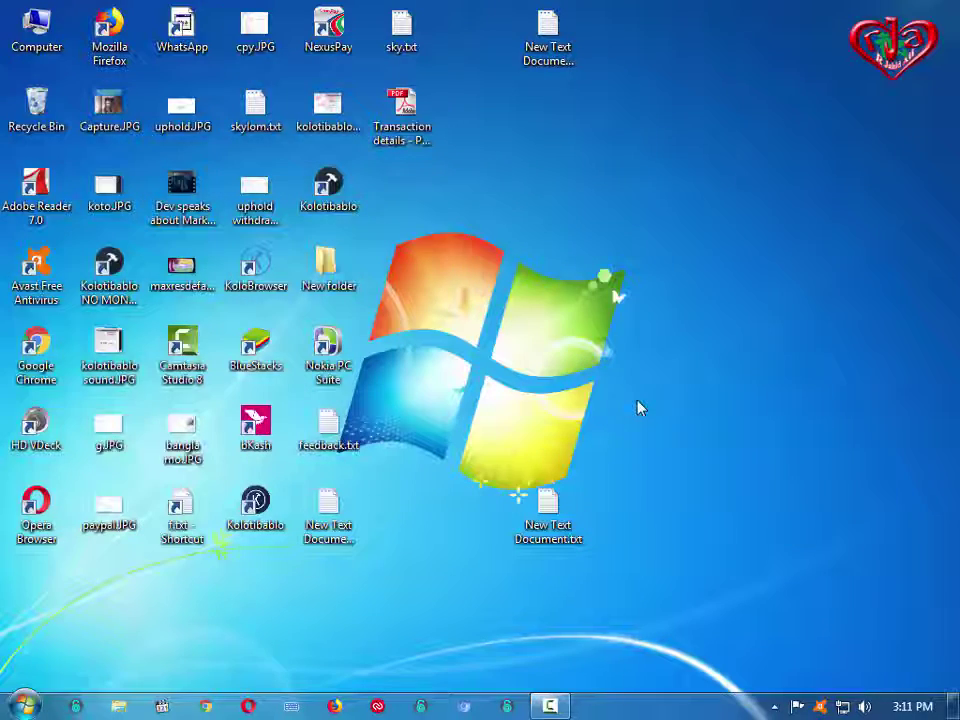
Start Magnifier with the screen enlarged to 125%, then return it to 100% and close it
key(super+plus)
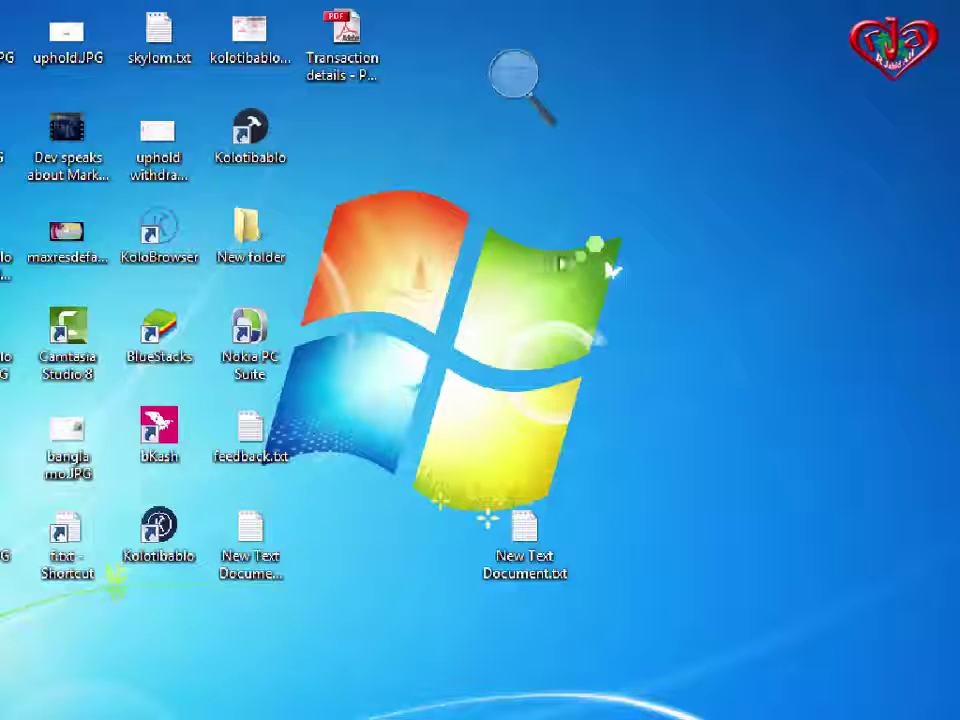
click(541, 132)
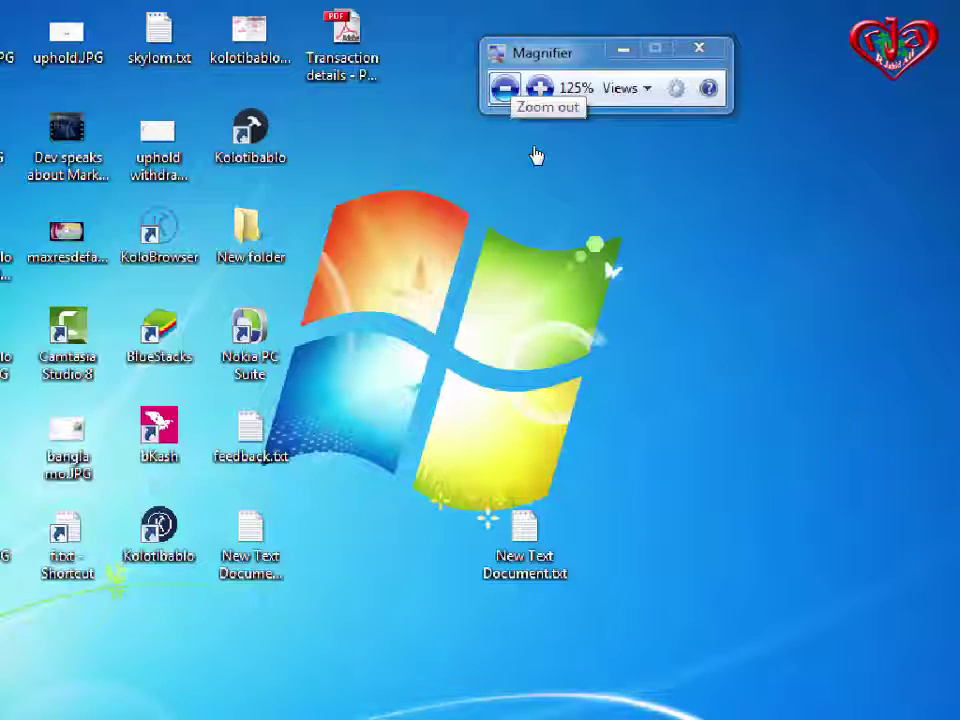
click(505, 88)
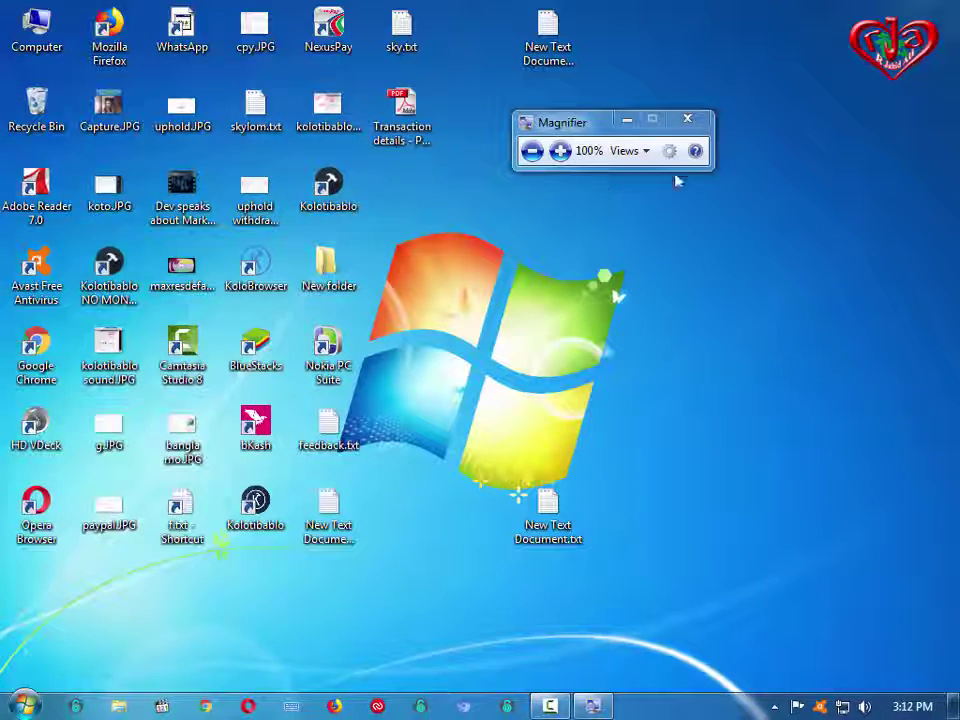
click(688, 120)
Refresh the desktop twice with Magnifier closed
right_click(703, 67)
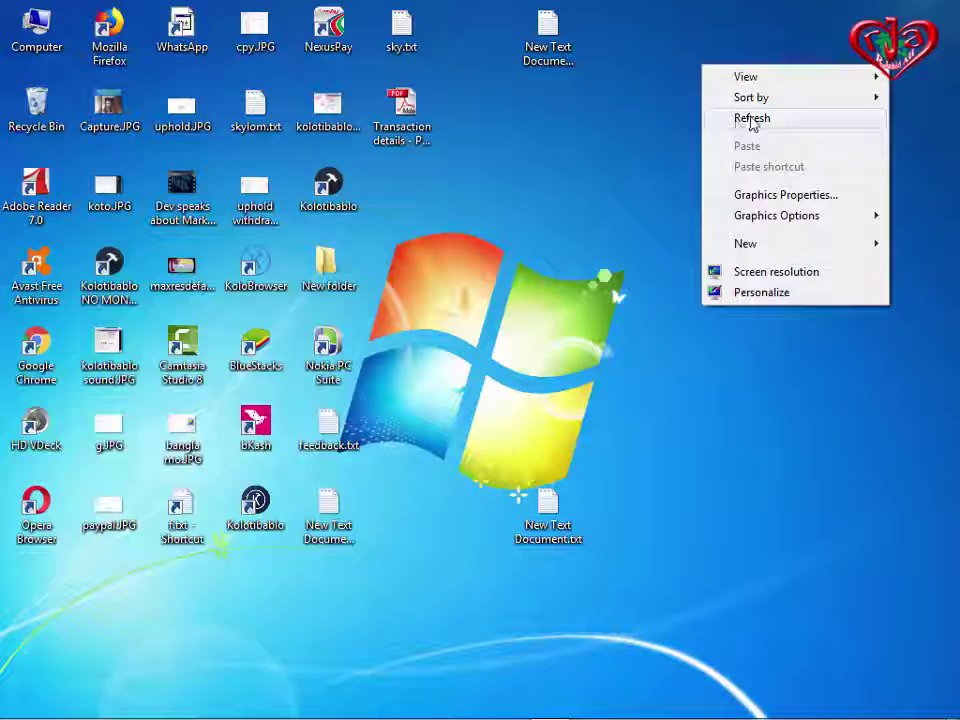
click(745, 118)
right_click(666, 113)
click(737, 165)
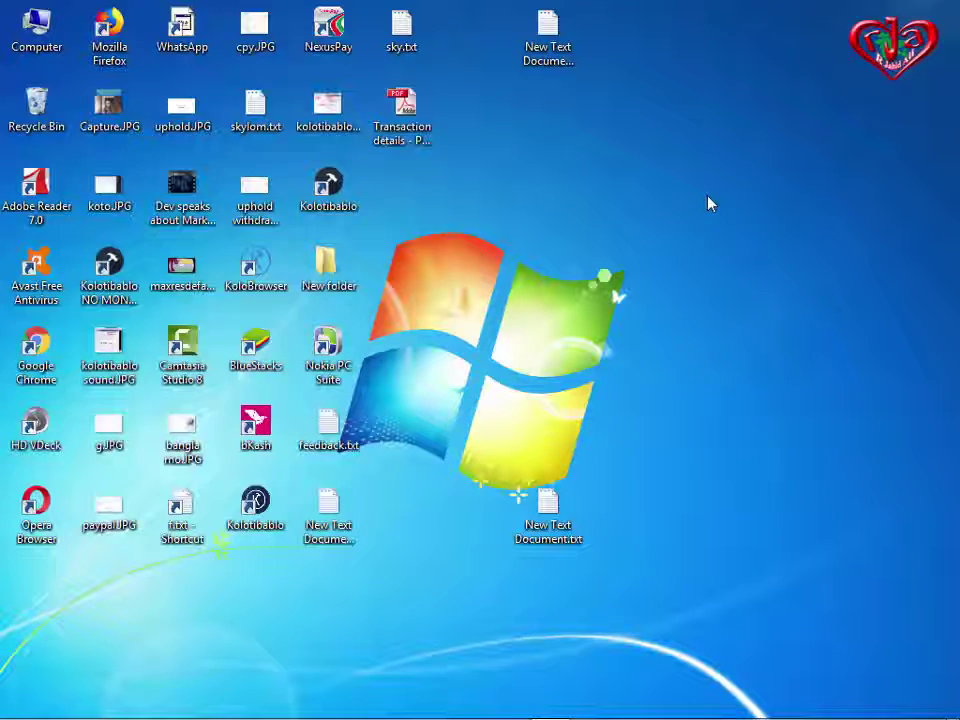